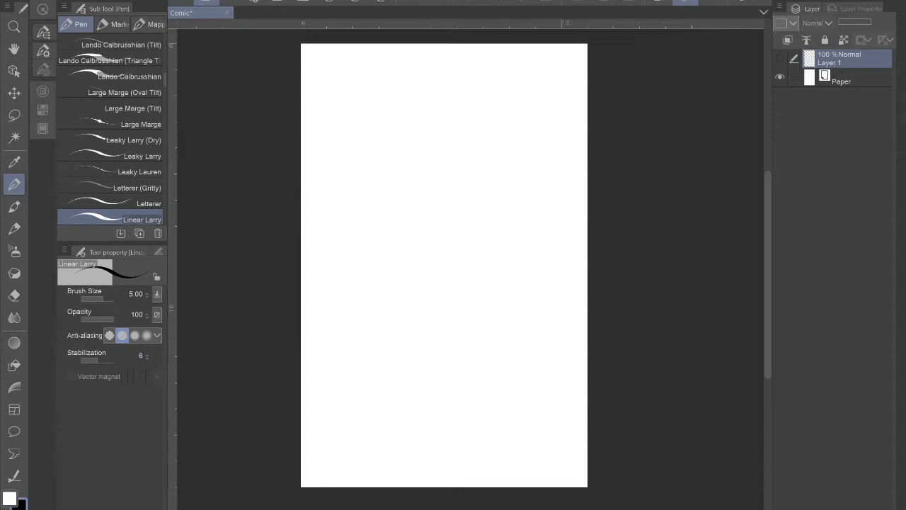
Draw a rectangular comic frame in a new folder, leaving a narrow margin inside the page edges.
{"action": "left_click", "coordinate": [12, 412]}
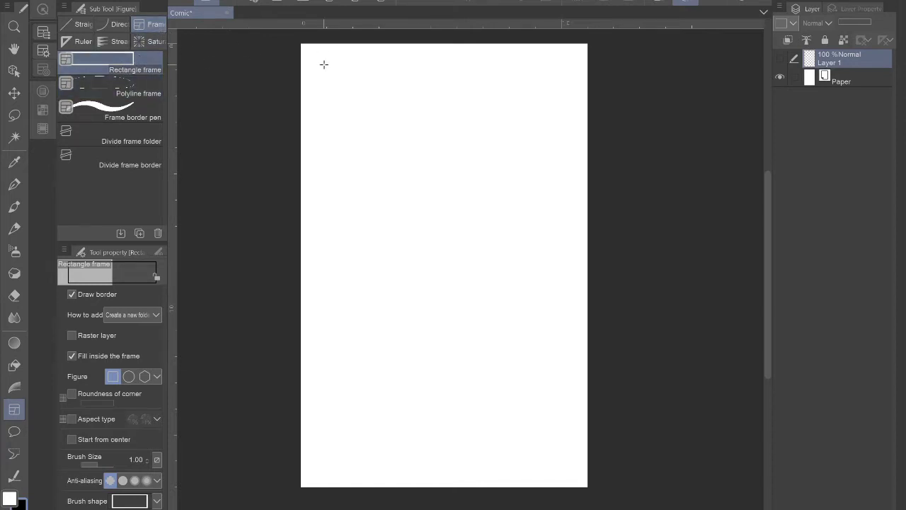
{"action": "mouse_move", "coordinate": [317, 61]}
{"action": "left_mouse_down"}
{"action": "mouse_move", "coordinate": [390, 113]}
{"action": "mouse_move", "coordinate": [535, 316]}
{"action": "mouse_move", "coordinate": [575, 468]}
{"action": "left_mouse_up"}
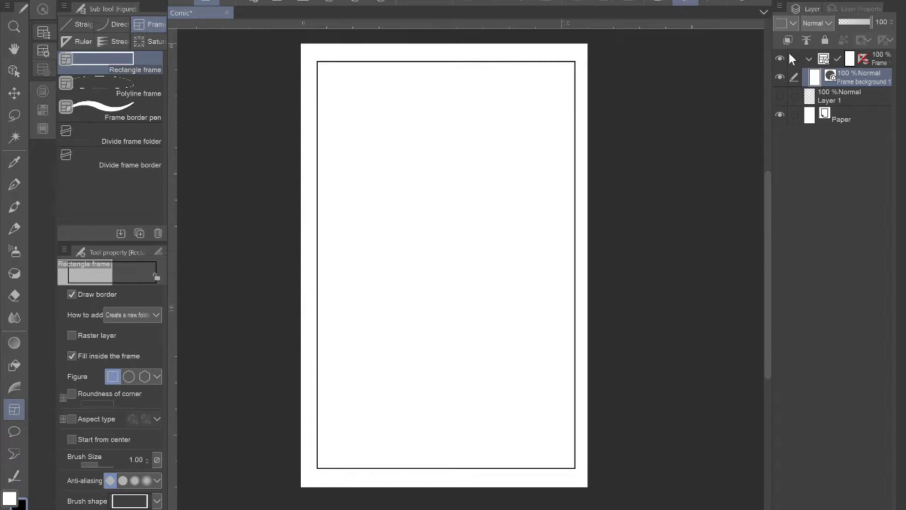
{"action": "left_click", "coordinate": [778, 9]}
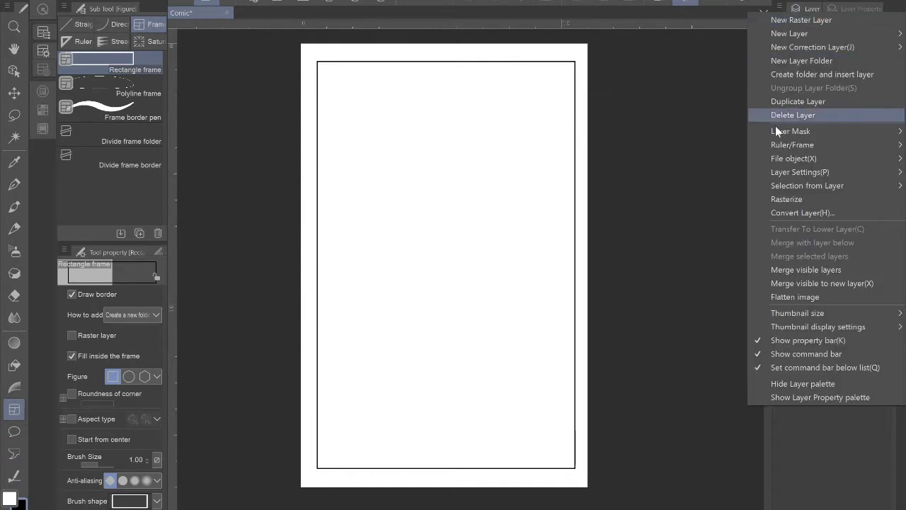
{"action": "mouse_move", "coordinate": [775, 142]}
{"action": "left_click", "coordinate": [688, 73]}
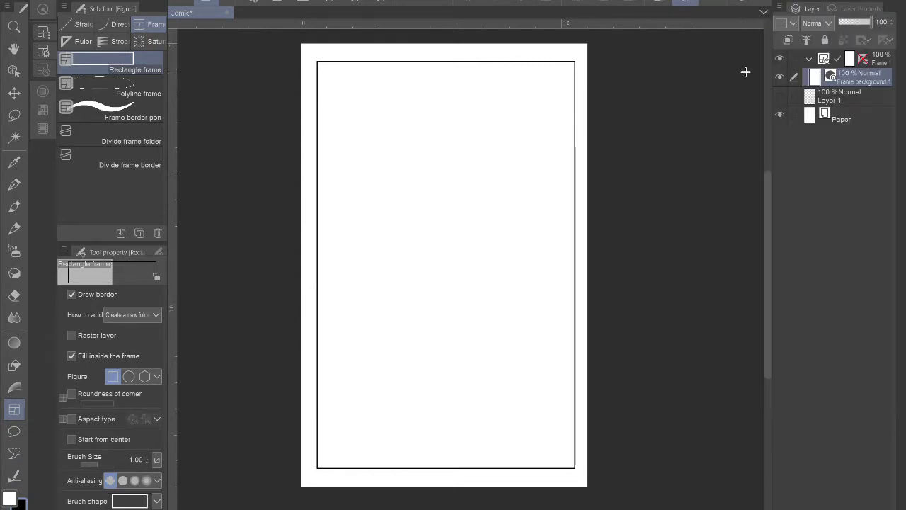
Divide the frame folder's border equally into 3 vertical and 3 horizontal divisions, duplicating the layer for each frame.
{"action": "left_click", "coordinate": [849, 55]}
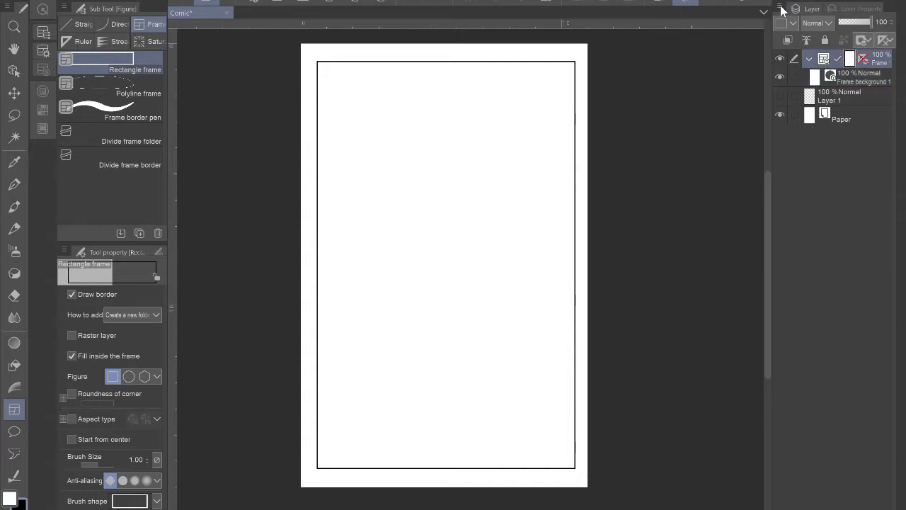
{"action": "left_click", "coordinate": [779, 9]}
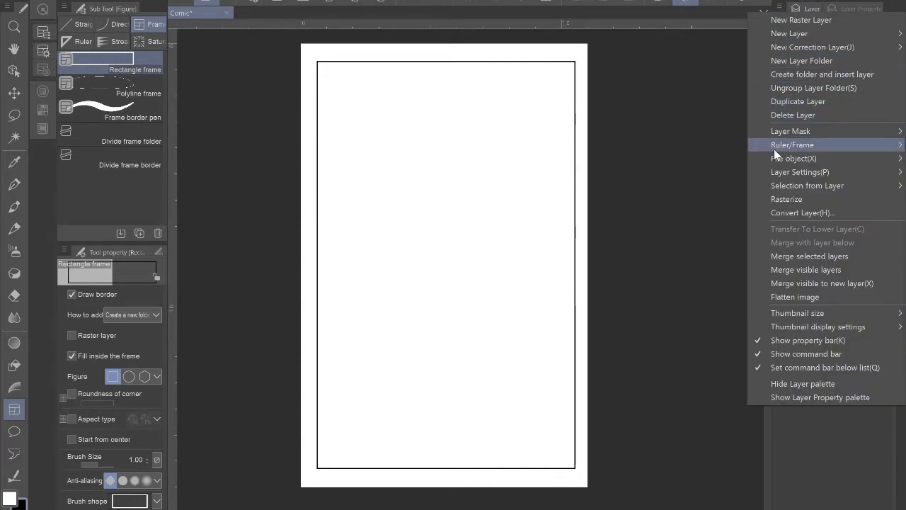
{"action": "mouse_move", "coordinate": [774, 149]}
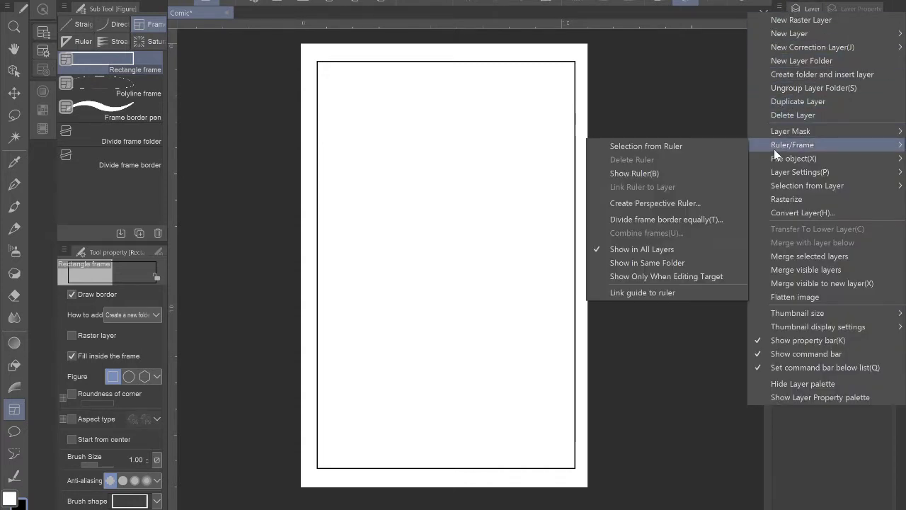
{"action": "left_click", "coordinate": [723, 220]}
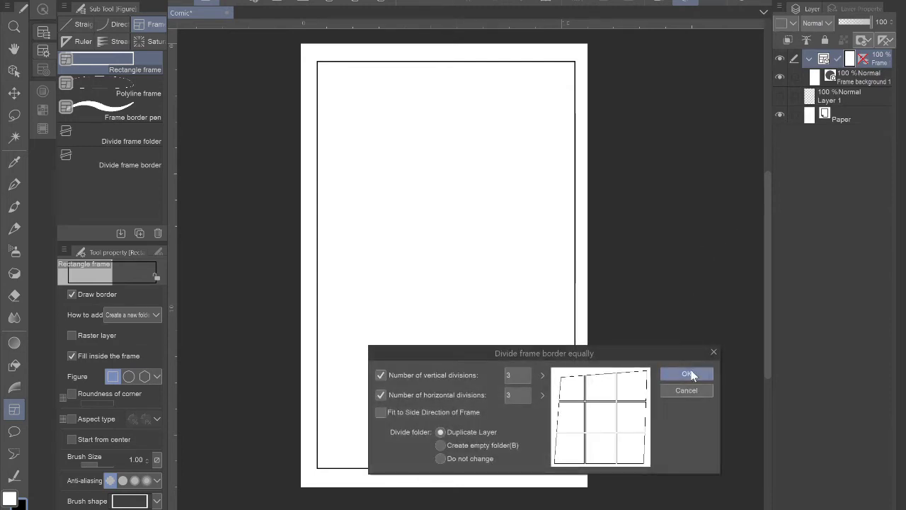
{"action": "left_click", "coordinate": [687, 373]}
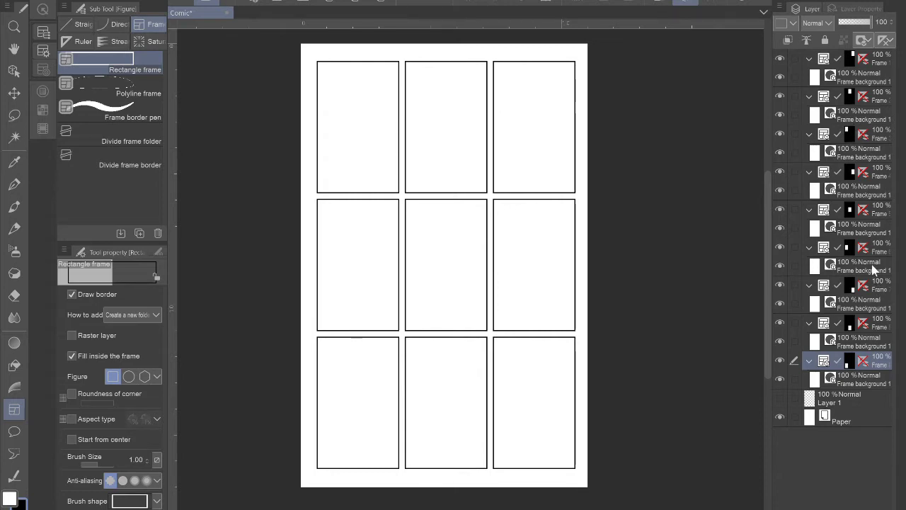
Add a raster layer inside the upper-left panel's folder and sketch a head outline there with the Mechanical pencil.
{"action": "left_click", "coordinate": [863, 151]}
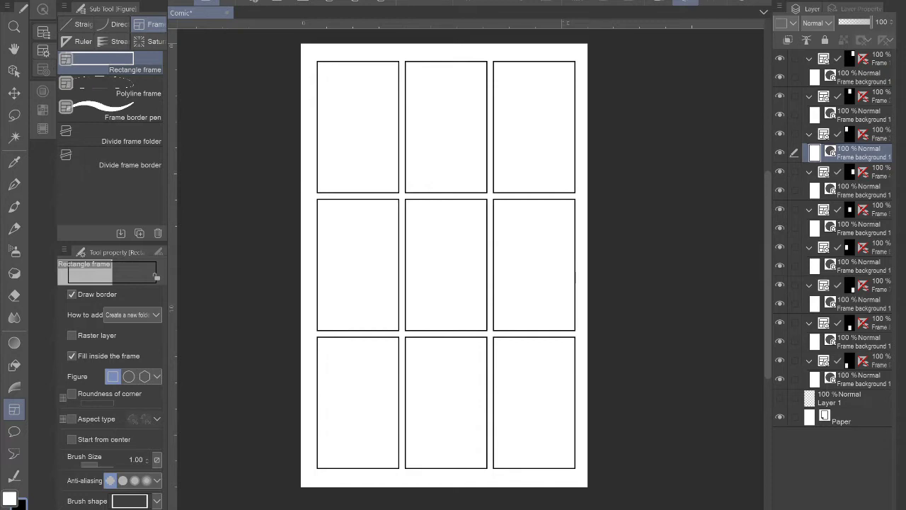
{"action": "key", "text": "ctrl+shift+n"}
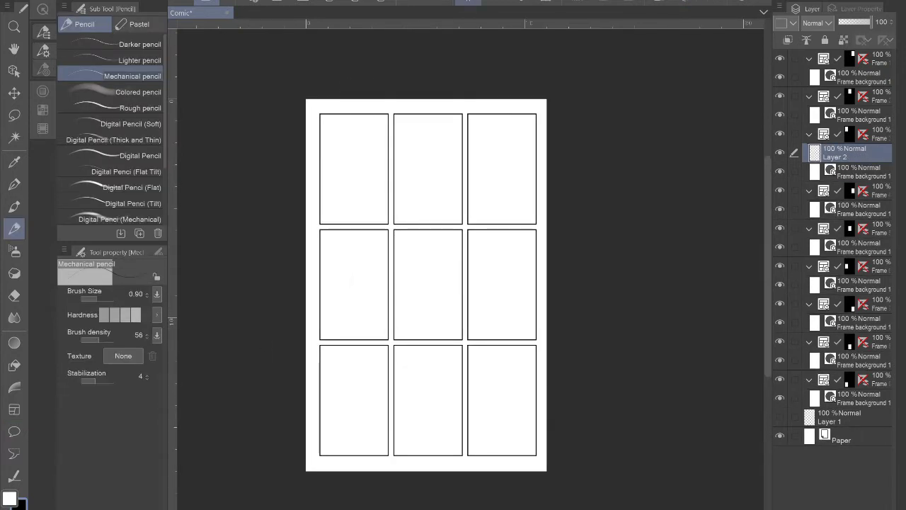
{"action": "scroll", "coordinate": [358, 178], "scroll_direction": "up", "scroll_amount": 4}
{"action": "left_click_drag", "start_coordinate": [358, 178], "coordinate": [346, 218]}
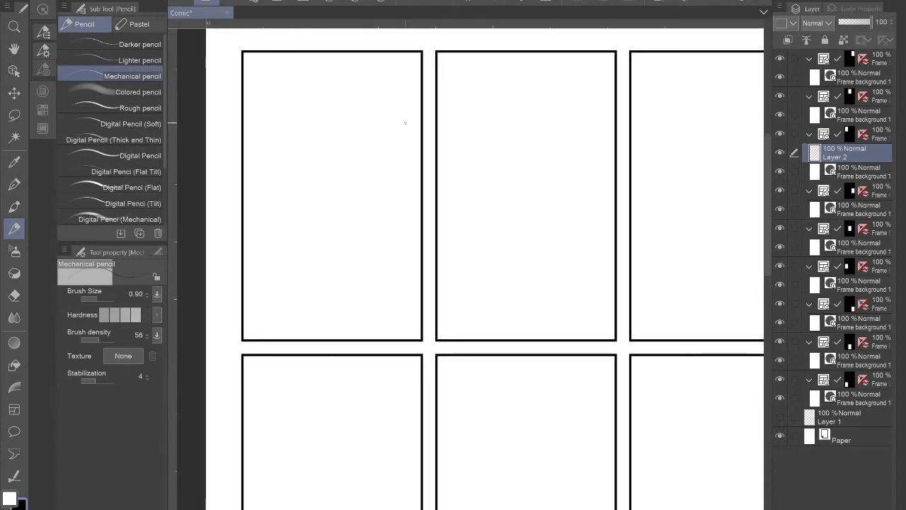
{"action": "mouse_move", "coordinate": [420, 119]}
{"action": "left_mouse_down"}
{"action": "mouse_move", "coordinate": [359, 130]}
{"action": "mouse_move", "coordinate": [352, 280]}
{"action": "mouse_move", "coordinate": [368, 290]}
{"action": "mouse_move", "coordinate": [422, 262]}
{"action": "left_mouse_up"}
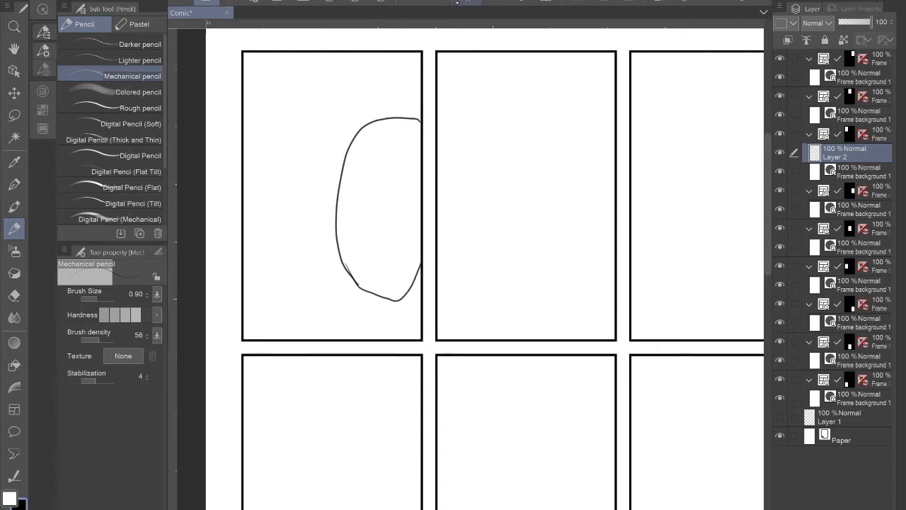
{"action": "key", "text": "ctrl+z"}
{"action": "mouse_move", "coordinate": [309, 125]}
{"action": "left_mouse_down"}
{"action": "mouse_move", "coordinate": [339, 295]}
{"action": "mouse_move", "coordinate": [369, 306]}
{"action": "mouse_move", "coordinate": [341, 110]}
{"action": "mouse_move", "coordinate": [391, 107]}
{"action": "mouse_move", "coordinate": [425, 158]}
{"action": "left_mouse_up"}
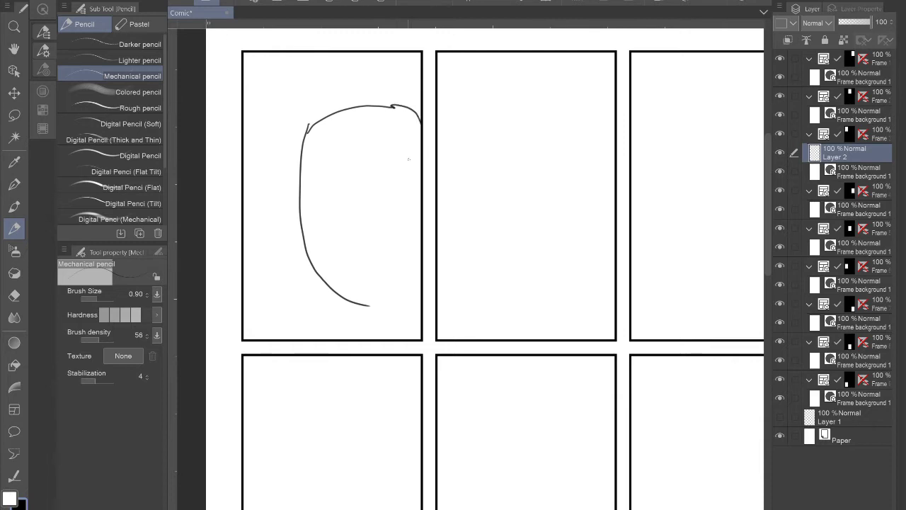
Sketch the ear, the vertical and horizontal face guidelines and an angular nose on the head.
{"action": "mouse_move", "coordinate": [297, 186]}
{"action": "left_mouse_down"}
{"action": "mouse_move", "coordinate": [286, 188]}
{"action": "mouse_move", "coordinate": [296, 235]}
{"action": "mouse_move", "coordinate": [315, 252]}
{"action": "left_mouse_up"}
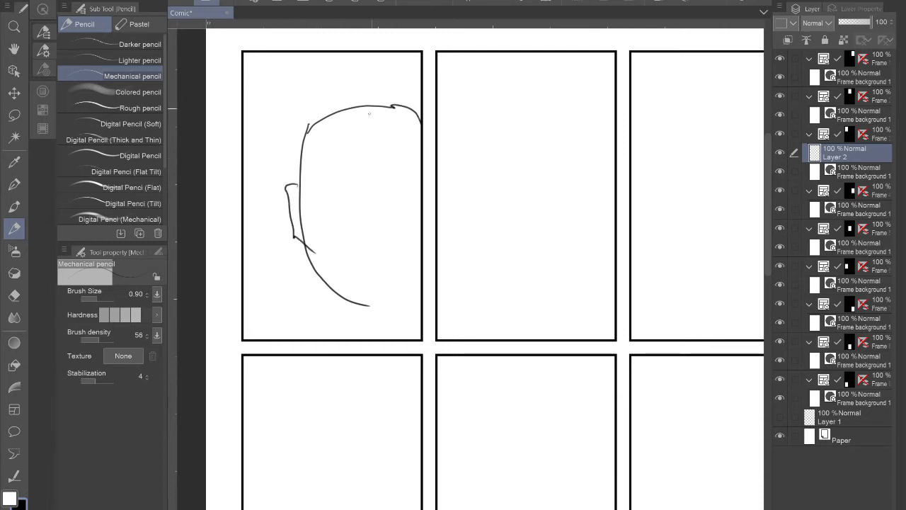
{"action": "left_click_drag", "start_coordinate": [371, 103], "coordinate": [359, 309]}
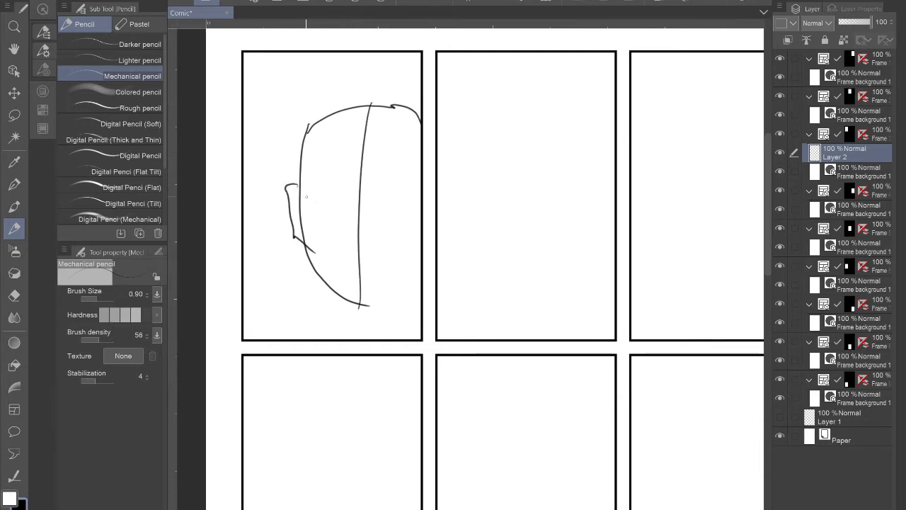
{"action": "left_click_drag", "start_coordinate": [299, 199], "coordinate": [433, 214]}
{"action": "mouse_move", "coordinate": [349, 207]}
{"action": "left_mouse_down"}
{"action": "mouse_move", "coordinate": [339, 247]}
{"action": "mouse_move", "coordinate": [353, 259]}
{"action": "mouse_move", "coordinate": [376, 253]}
{"action": "mouse_move", "coordinate": [371, 214]}
{"action": "left_mouse_up"}
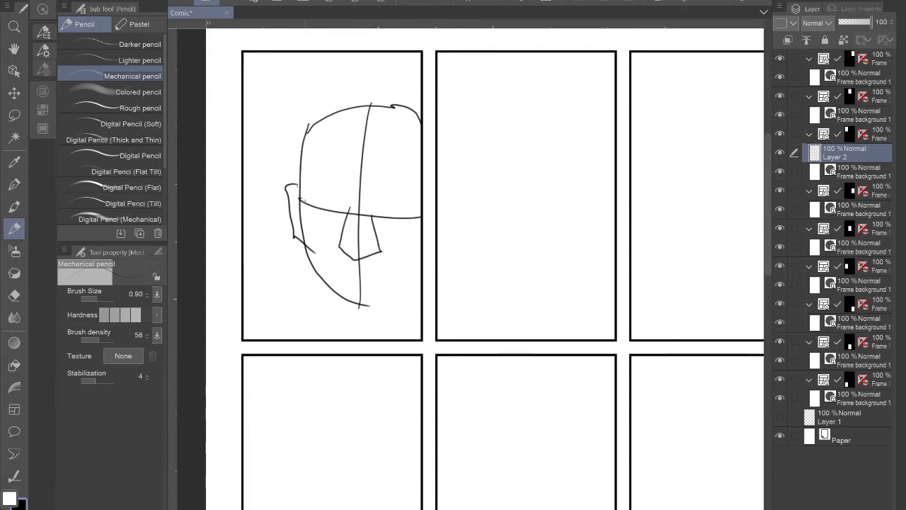
Sketch the eyes along the horizontal guideline and a closed, smiling mouth below the nose.
{"action": "mouse_move", "coordinate": [303, 200]}
{"action": "left_mouse_down"}
{"action": "mouse_move", "coordinate": [349, 206]}
{"action": "mouse_move", "coordinate": [312, 215]}
{"action": "left_mouse_up"}
{"action": "mouse_move", "coordinate": [379, 209]}
{"action": "left_mouse_down"}
{"action": "mouse_move", "coordinate": [405, 206]}
{"action": "mouse_move", "coordinate": [401, 222]}
{"action": "left_mouse_up"}
{"action": "mouse_move", "coordinate": [394, 269]}
{"action": "left_mouse_down"}
{"action": "mouse_move", "coordinate": [333, 268]}
{"action": "mouse_move", "coordinate": [375, 293]}
{"action": "mouse_move", "coordinate": [407, 267]}
{"action": "left_mouse_up"}
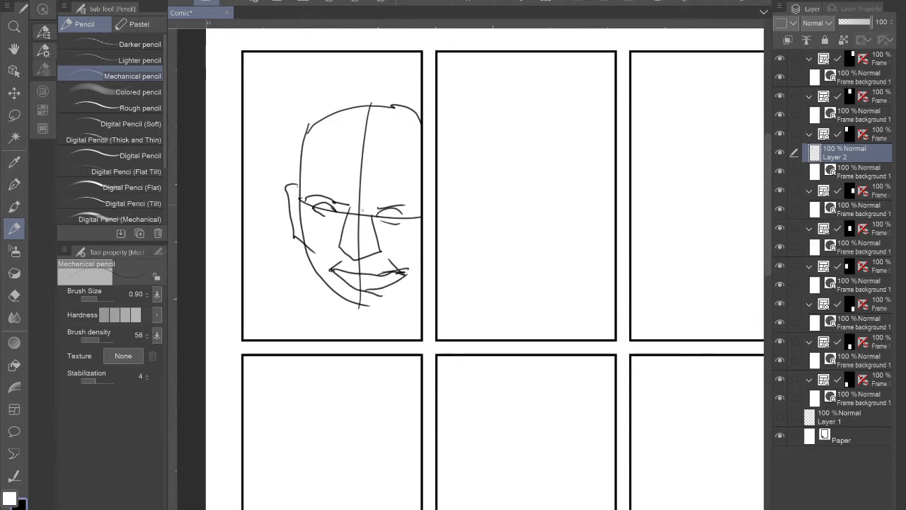
Sketch the chin and jaw up to the panel edge, plus the neck and shoulder line.
{"action": "left_click_drag", "start_coordinate": [354, 310], "coordinate": [422, 282]}
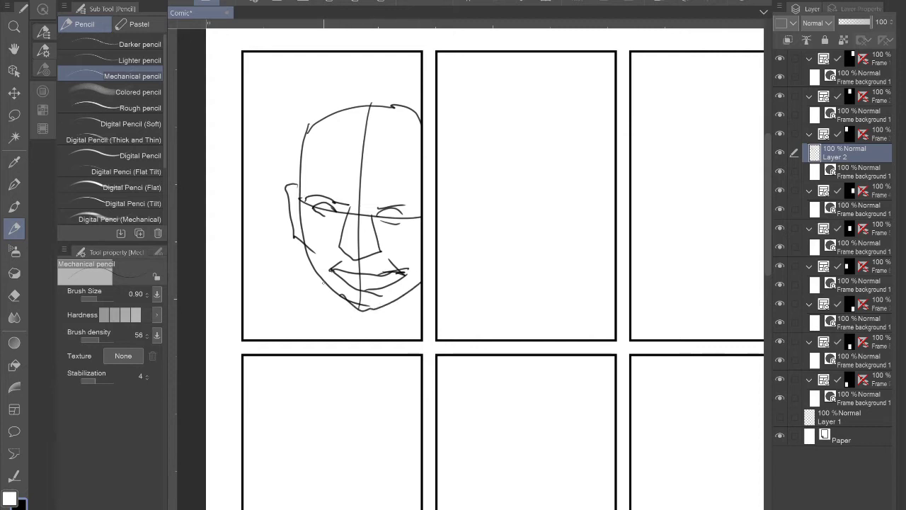
{"action": "mouse_move", "coordinate": [323, 282]}
{"action": "left_mouse_down"}
{"action": "mouse_move", "coordinate": [324, 317]}
{"action": "mouse_move", "coordinate": [322, 284]}
{"action": "mouse_move", "coordinate": [323, 297]}
{"action": "mouse_move", "coordinate": [245, 318]}
{"action": "left_mouse_up"}
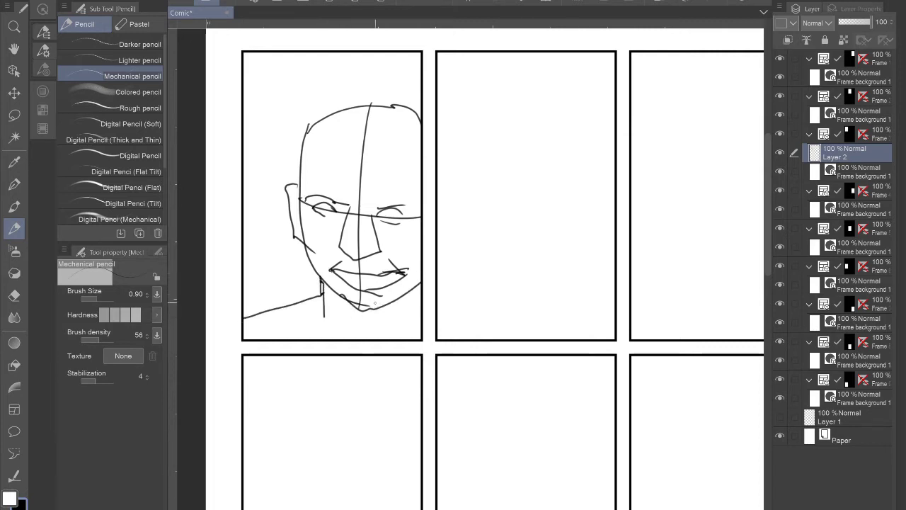
{"action": "left_click_drag", "start_coordinate": [373, 308], "coordinate": [420, 256]}
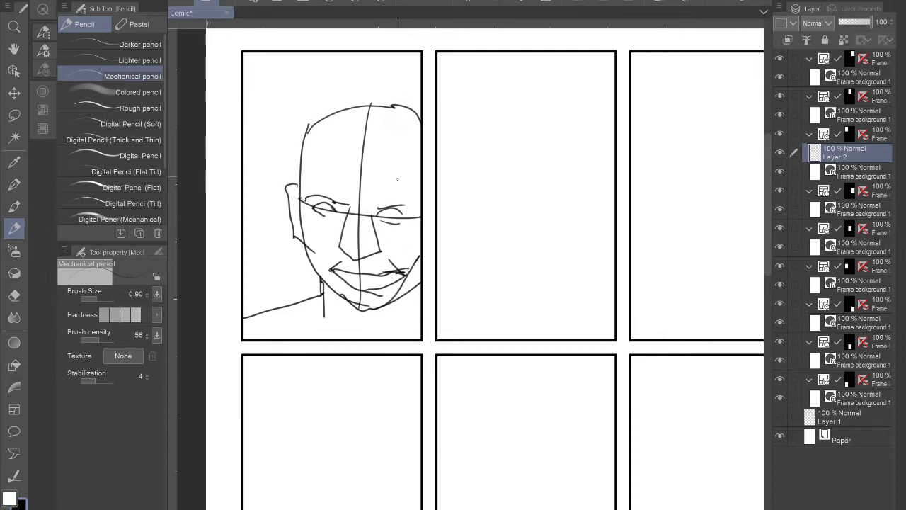
Lower the sketch layer's opacity to 26% and add a new raster layer above it for inking.
{"action": "scroll", "coordinate": [393, 189], "scroll_direction": "up", "scroll_amount": 3}
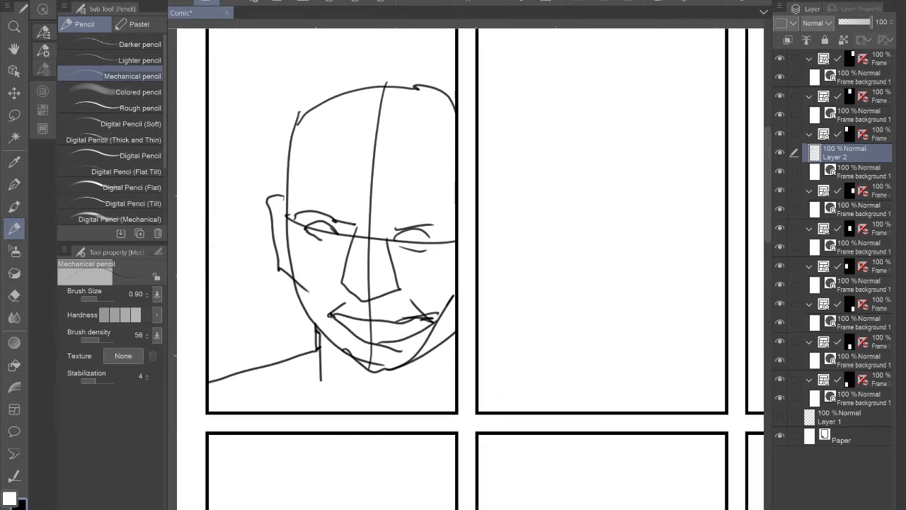
{"action": "left_click_drag", "start_coordinate": [869, 22], "coordinate": [843, 21]}
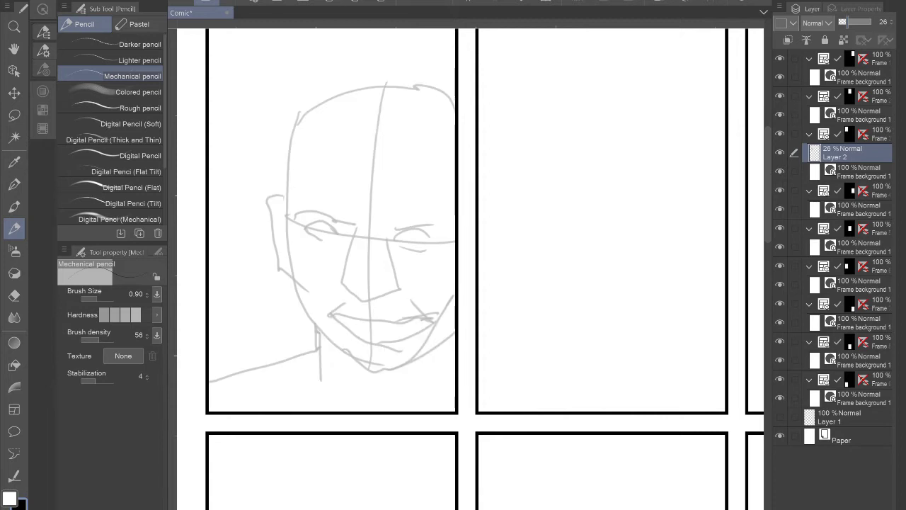
{"action": "left_click", "coordinate": [14, 184]}
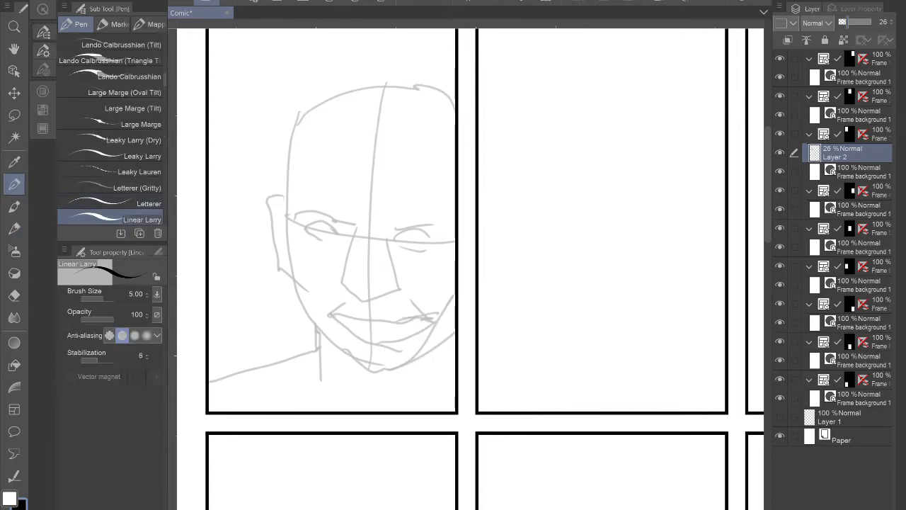
{"action": "key", "text": "ctrl+shift+n"}
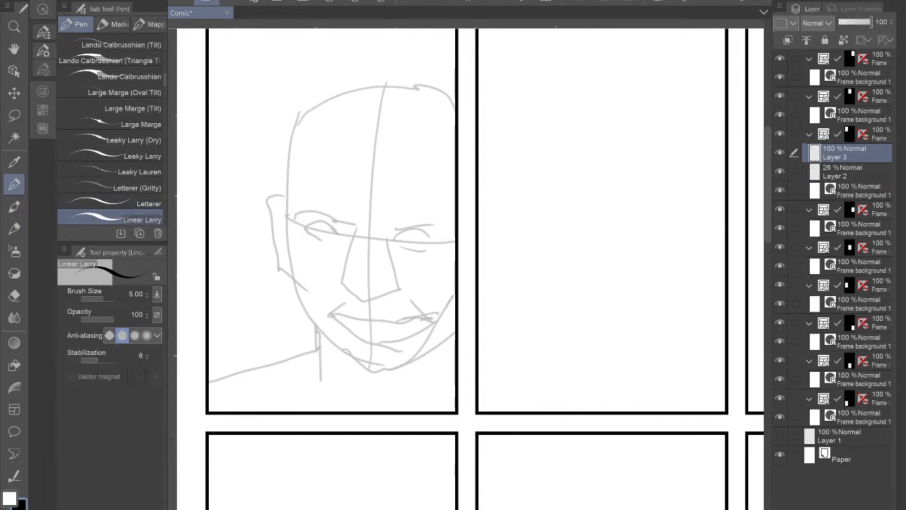
Ink the skull outline, ear and side of the face over the sketch with the Linear Larry pen, size 5.
{"action": "scroll", "coordinate": [308, 192], "scroll_direction": "up", "scroll_amount": 3}
{"action": "scroll", "coordinate": [362, 269], "scroll_direction": "down", "scroll_amount": 4}
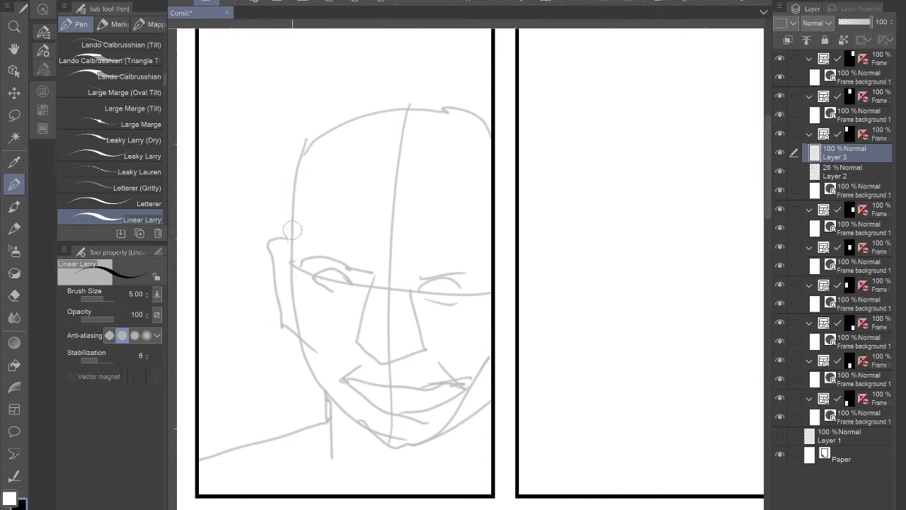
{"action": "mouse_move", "coordinate": [287, 251]}
{"action": "left_mouse_down"}
{"action": "mouse_move", "coordinate": [297, 163]}
{"action": "mouse_move", "coordinate": [313, 141]}
{"action": "mouse_move", "coordinate": [419, 99]}
{"action": "mouse_move", "coordinate": [507, 118]}
{"action": "left_mouse_up"}
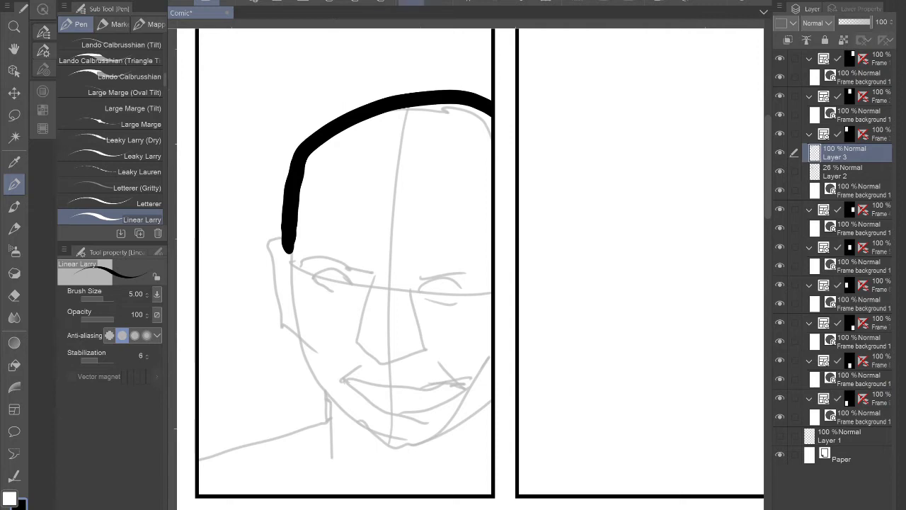
{"action": "key", "text": "ctrl+z"}
{"action": "mouse_move", "coordinate": [288, 249]}
{"action": "left_mouse_down"}
{"action": "mouse_move", "coordinate": [289, 202]}
{"action": "mouse_move", "coordinate": [339, 132]}
{"action": "mouse_move", "coordinate": [456, 116]}
{"action": "mouse_move", "coordinate": [507, 145]}
{"action": "left_mouse_up"}
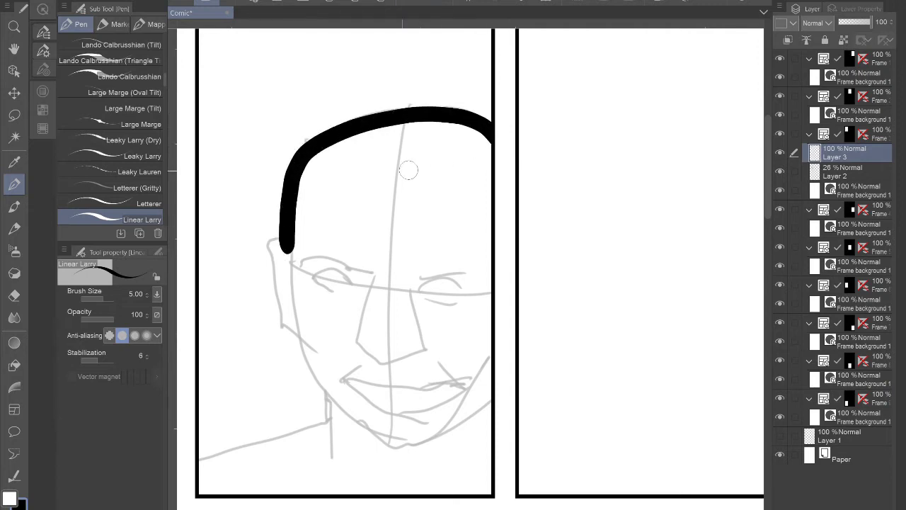
{"action": "mouse_move", "coordinate": [287, 248]}
{"action": "left_mouse_down"}
{"action": "mouse_move", "coordinate": [263, 239]}
{"action": "mouse_move", "coordinate": [278, 331]}
{"action": "mouse_move", "coordinate": [296, 347]}
{"action": "mouse_move", "coordinate": [284, 263]}
{"action": "mouse_move", "coordinate": [301, 362]}
{"action": "mouse_move", "coordinate": [331, 399]}
{"action": "mouse_move", "coordinate": [326, 321]}
{"action": "left_mouse_up"}
Ink the facial features over the sketch: both eyes with brows, the nostrils and the lips.
{"action": "scroll", "coordinate": [365, 216], "scroll_direction": "up", "scroll_amount": 2}
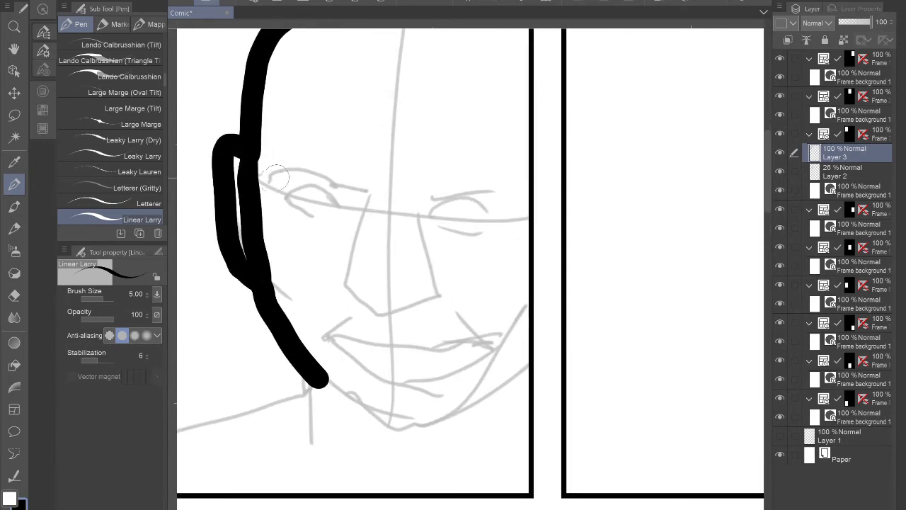
{"action": "mouse_move", "coordinate": [268, 180]}
{"action": "left_mouse_down"}
{"action": "mouse_move", "coordinate": [317, 174]}
{"action": "mouse_move", "coordinate": [355, 216]}
{"action": "mouse_move", "coordinate": [337, 190]}
{"action": "mouse_move", "coordinate": [310, 186]}
{"action": "mouse_move", "coordinate": [291, 195]}
{"action": "mouse_move", "coordinate": [292, 214]}
{"action": "mouse_move", "coordinate": [332, 218]}
{"action": "mouse_move", "coordinate": [355, 204]}
{"action": "mouse_move", "coordinate": [342, 188]}
{"action": "mouse_move", "coordinate": [361, 211]}
{"action": "left_mouse_up"}
{"action": "mouse_move", "coordinate": [351, 251]}
{"action": "left_mouse_down"}
{"action": "mouse_move", "coordinate": [346, 276]}
{"action": "mouse_move", "coordinate": [382, 308]}
{"action": "mouse_move", "coordinate": [445, 291]}
{"action": "mouse_move", "coordinate": [438, 273]}
{"action": "left_mouse_up"}
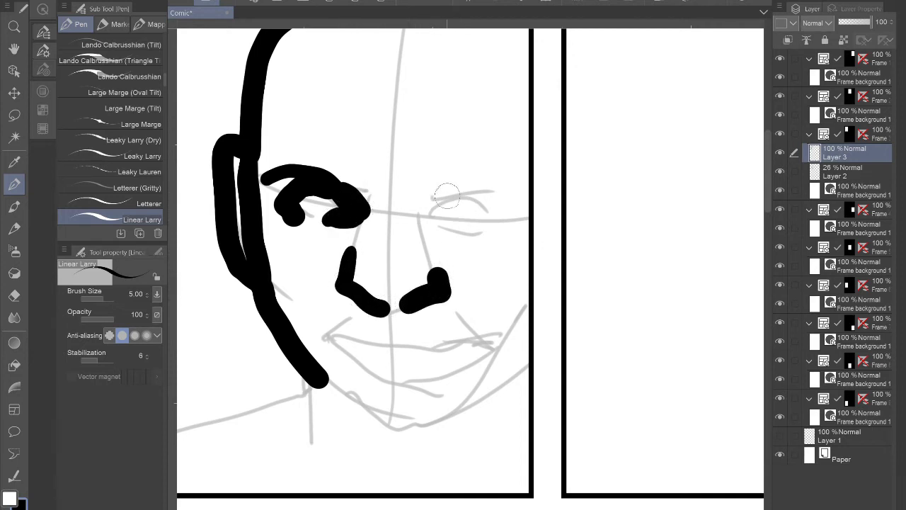
{"action": "left_click_drag", "start_coordinate": [425, 209], "coordinate": [501, 198]}
{"action": "mouse_move", "coordinate": [435, 212]}
{"action": "left_mouse_down"}
{"action": "mouse_move", "coordinate": [482, 207]}
{"action": "mouse_move", "coordinate": [473, 200]}
{"action": "mouse_move", "coordinate": [495, 226]}
{"action": "mouse_move", "coordinate": [485, 190]}
{"action": "mouse_move", "coordinate": [517, 185]}
{"action": "left_mouse_up"}
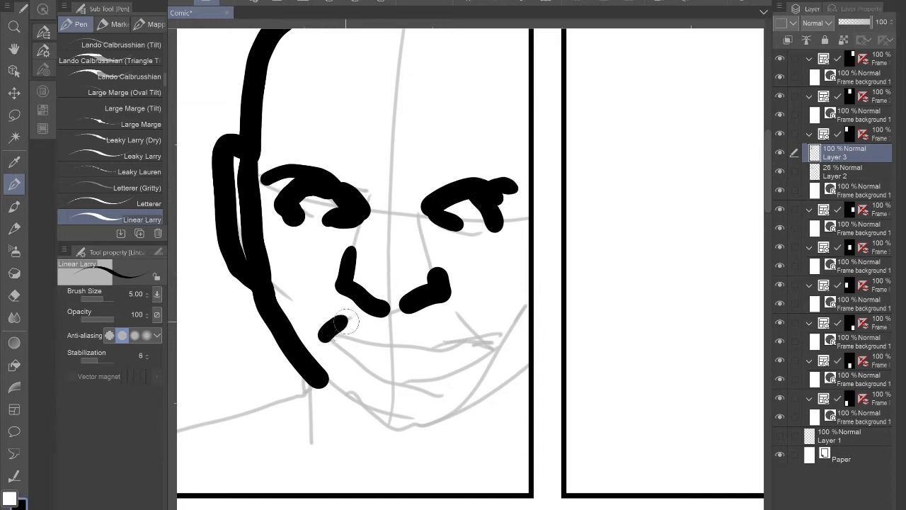
{"action": "left_click_drag", "start_coordinate": [327, 337], "coordinate": [473, 344]}
{"action": "mouse_move", "coordinate": [336, 344]}
{"action": "left_mouse_down"}
{"action": "mouse_move", "coordinate": [400, 380]}
{"action": "mouse_move", "coordinate": [478, 346]}
{"action": "mouse_move", "coordinate": [466, 325]}
{"action": "left_mouse_up"}
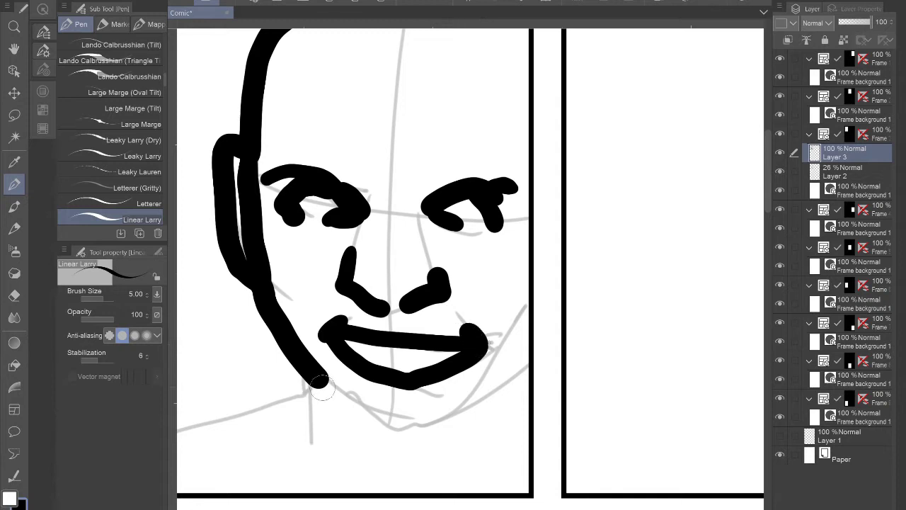
Ink a closed beard shape along the jaw and fill its interior with black using the Refer other layers fill.
{"action": "mouse_move", "coordinate": [320, 383]}
{"action": "left_mouse_down"}
{"action": "mouse_move", "coordinate": [364, 411]}
{"action": "mouse_move", "coordinate": [510, 375]}
{"action": "mouse_move", "coordinate": [529, 354]}
{"action": "mouse_move", "coordinate": [366, 450]}
{"action": "mouse_move", "coordinate": [495, 417]}
{"action": "mouse_move", "coordinate": [526, 372]}
{"action": "left_mouse_up"}
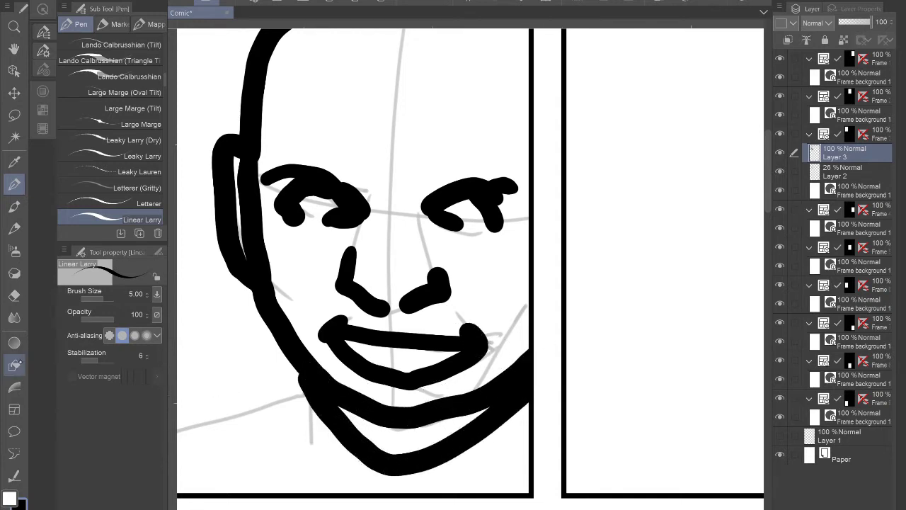
{"action": "left_click", "coordinate": [14, 364]}
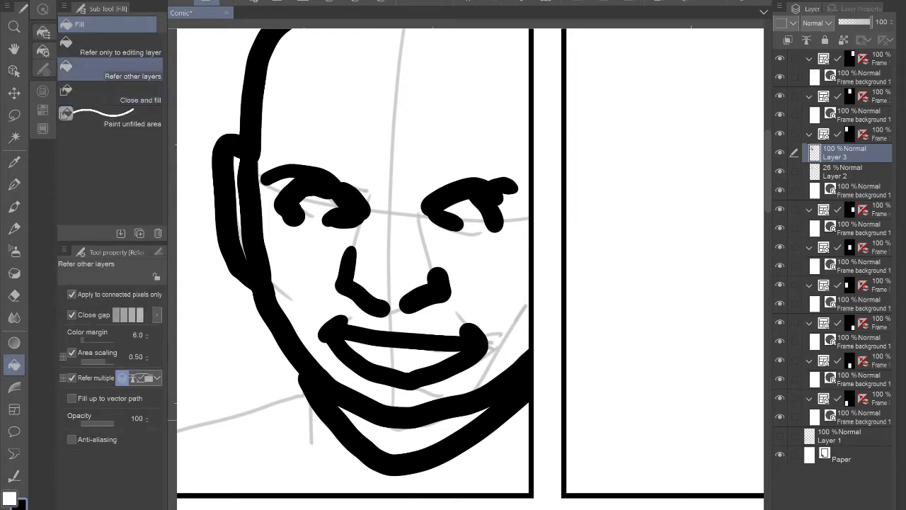
{"action": "left_click", "coordinate": [402, 438]}
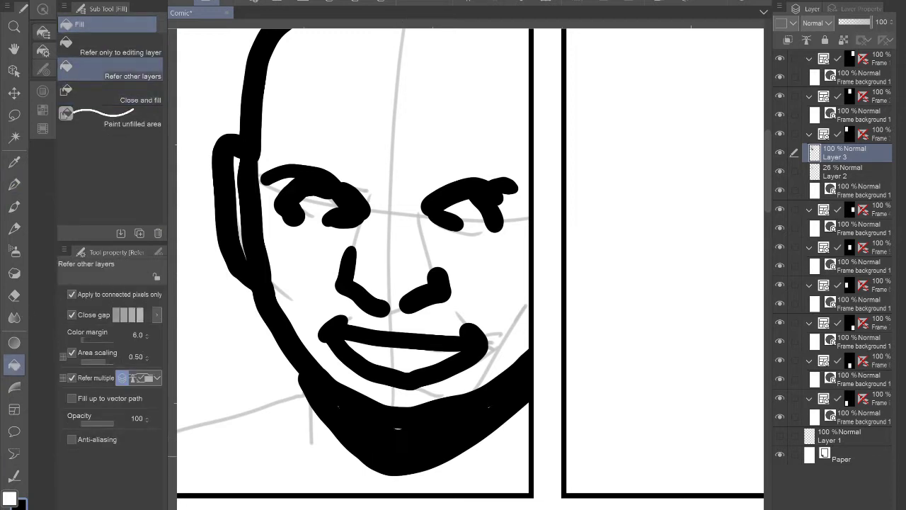
Ink the shoulder line from the jaw to the panel edge with the Linear Larry pen, size 5, and hide the sketch layer.
{"action": "left_click", "coordinate": [14, 184]}
{"action": "left_click_drag", "start_coordinate": [405, 292], "coordinate": [538, 124]}
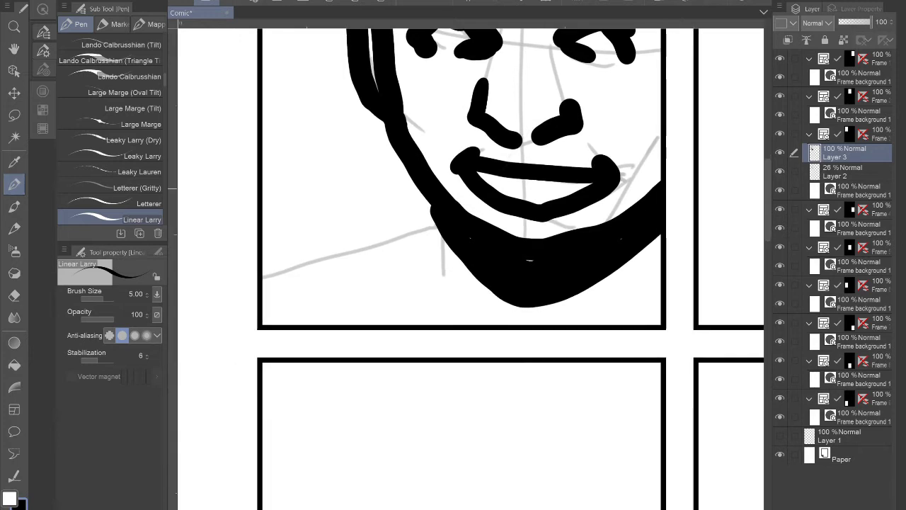
{"action": "left_click_drag", "start_coordinate": [429, 218], "coordinate": [260, 282]}
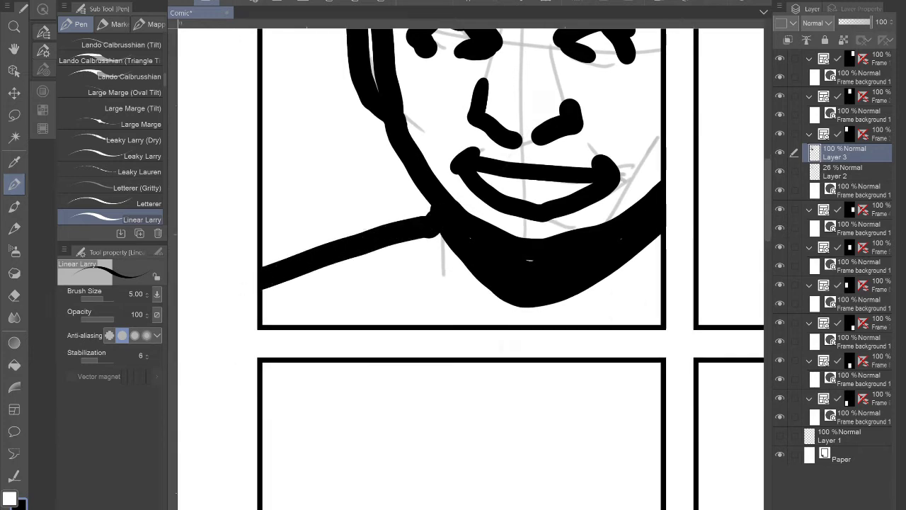
{"action": "scroll", "coordinate": [471, 269], "scroll_direction": "down", "scroll_amount": 4}
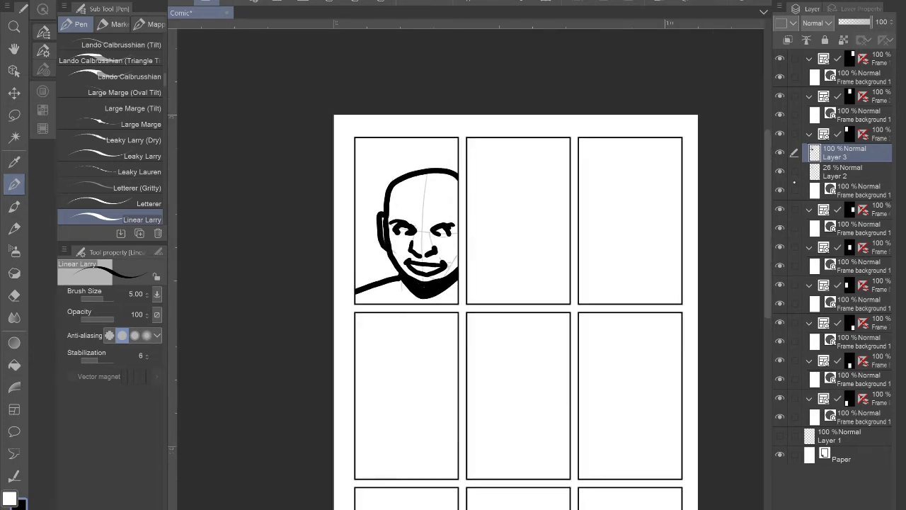
{"action": "left_click", "coordinate": [780, 171]}
Place the MM11-house 21 monochrome background material in the first panel, beneath the character layers.
{"action": "key", "text": "ctrl+plus"}
{"action": "key", "text": "ctrl+plus"}
{"action": "key", "text": "ctrl+plus"}
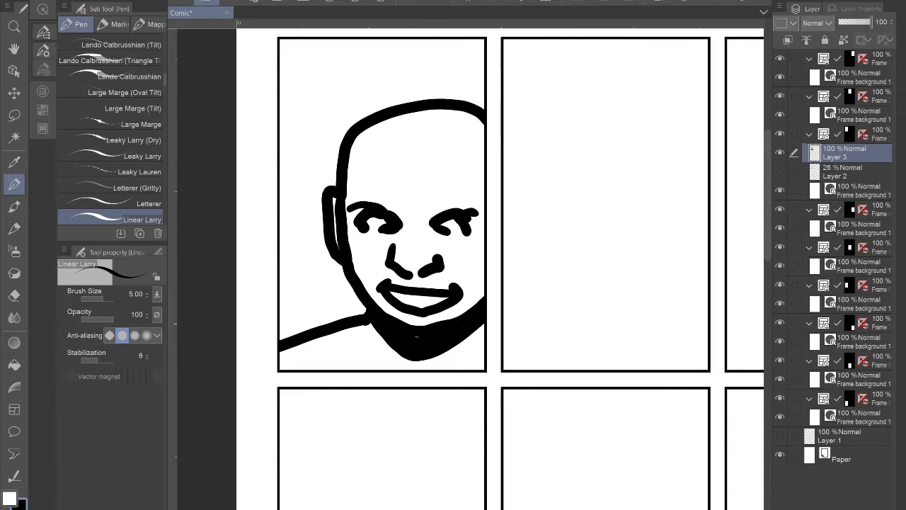
{"action": "key", "text": "F9"}
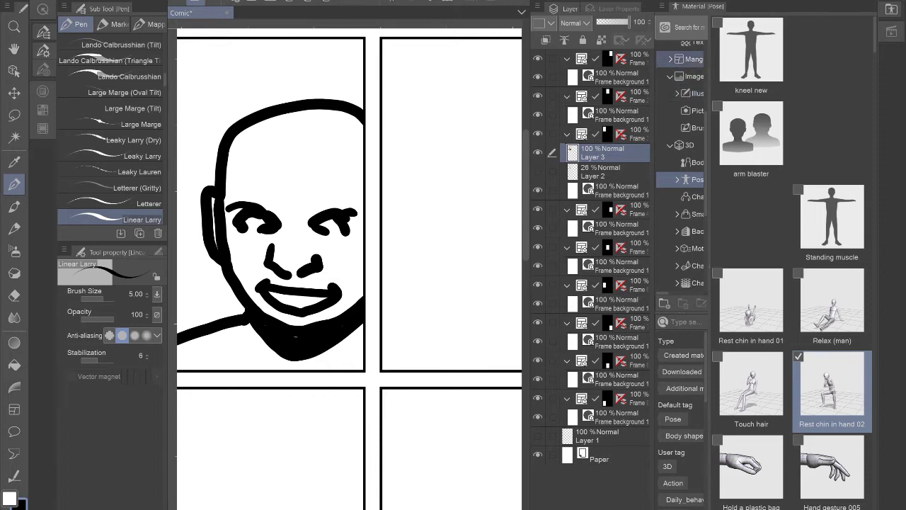
{"action": "scroll", "coordinate": [680, 170], "scroll_direction": "up", "scroll_amount": 2}
{"action": "scroll", "coordinate": [679, 169], "scroll_direction": "up", "scroll_amount": 2}
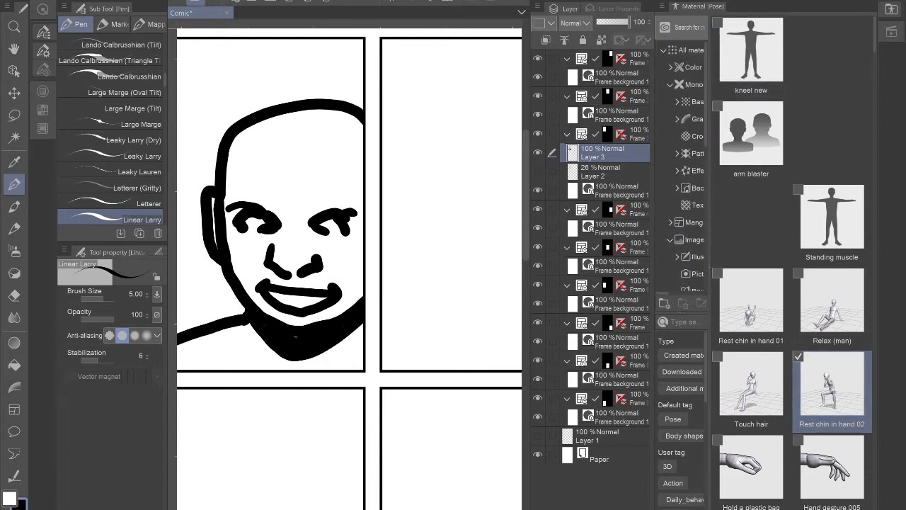
{"action": "left_click", "coordinate": [690, 187]}
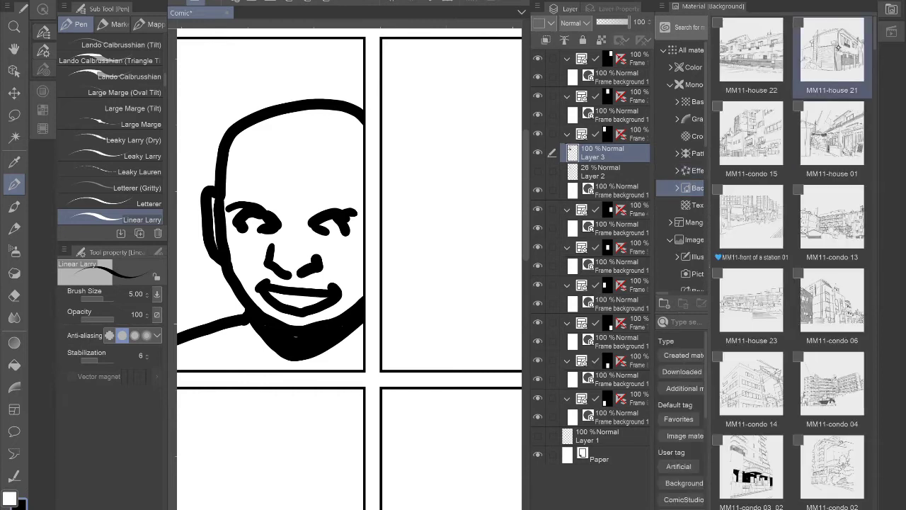
{"action": "left_click_drag", "start_coordinate": [831, 53], "coordinate": [242, 124]}
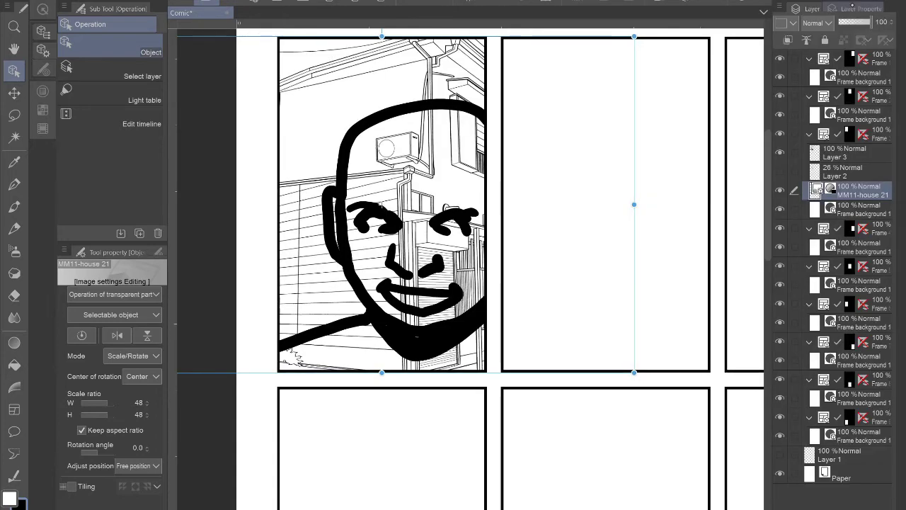
Scale the house image to 45, shift it to frame the street behind the head, and rotate it 2.0 degrees.
{"action": "left_click_drag", "start_coordinate": [634, 204], "coordinate": [605, 204]}
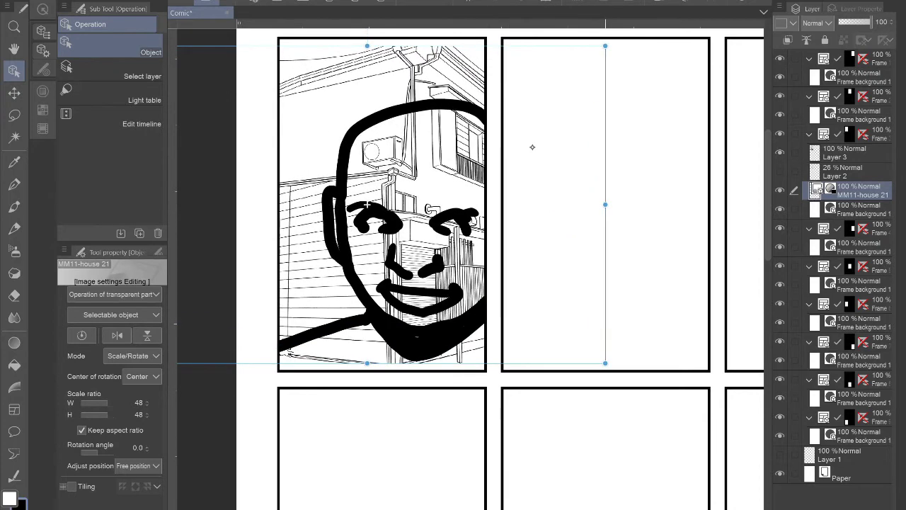
{"action": "left_click_drag", "start_coordinate": [461, 73], "coordinate": [317, 76]}
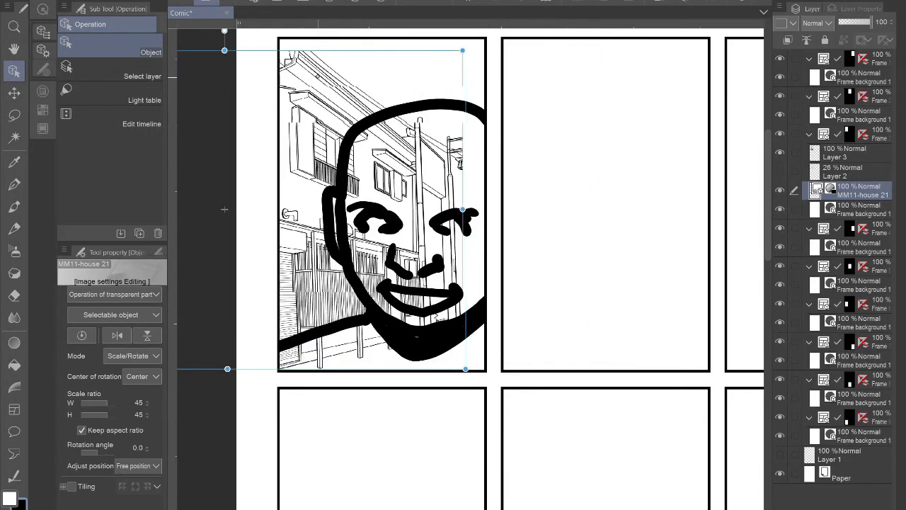
{"action": "left_click_drag", "start_coordinate": [438, 318], "coordinate": [437, 295]}
{"action": "left_click", "coordinate": [146, 445]}
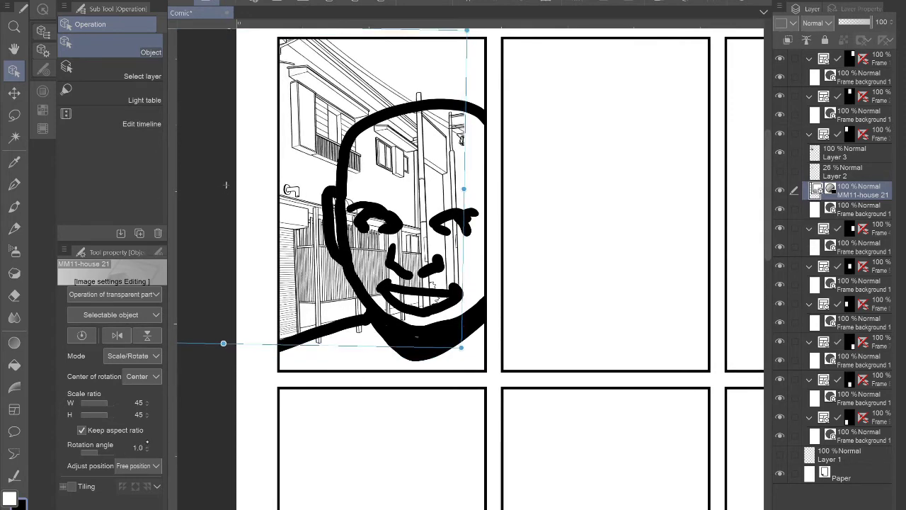
{"action": "left_click", "coordinate": [146, 445]}
{"action": "left_click", "coordinate": [145, 444]}
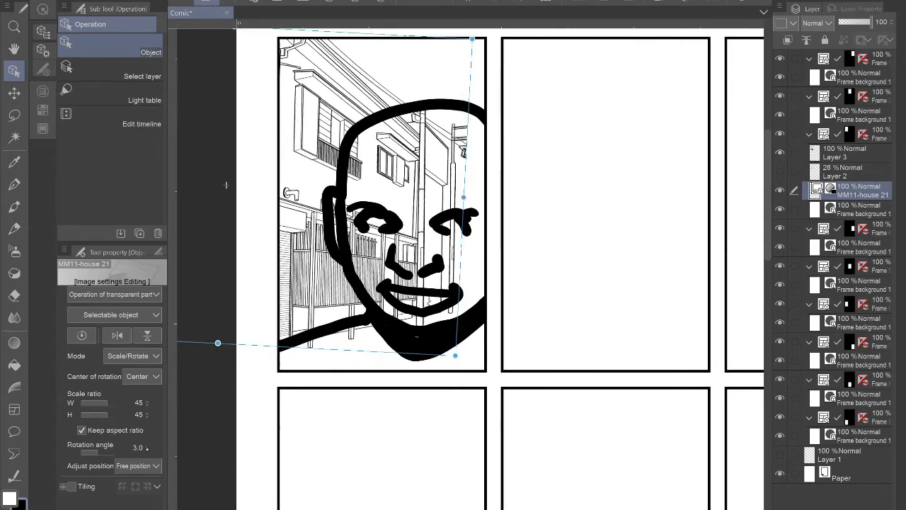
{"action": "left_click", "coordinate": [146, 450]}
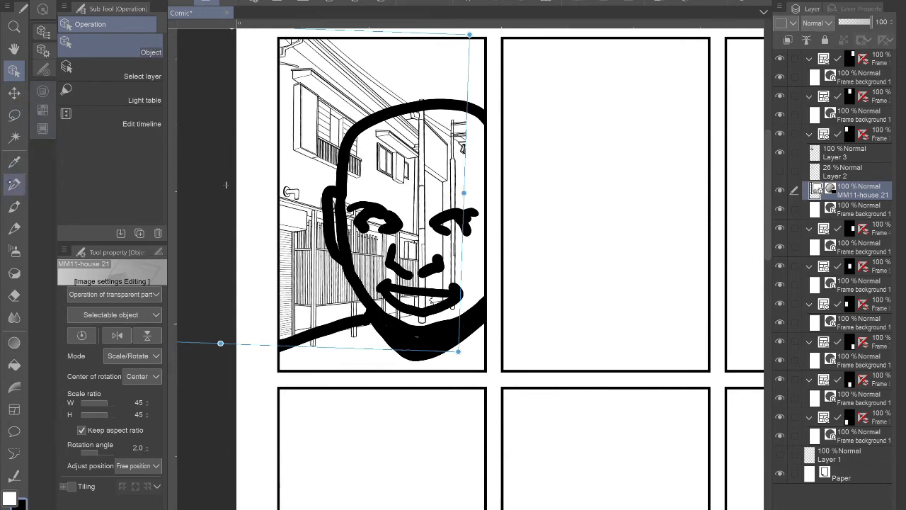
Mask out the whole house layer, and reveal only the area behind the head by filling its mask with Refer other layers.
{"action": "left_click", "coordinate": [14, 184]}
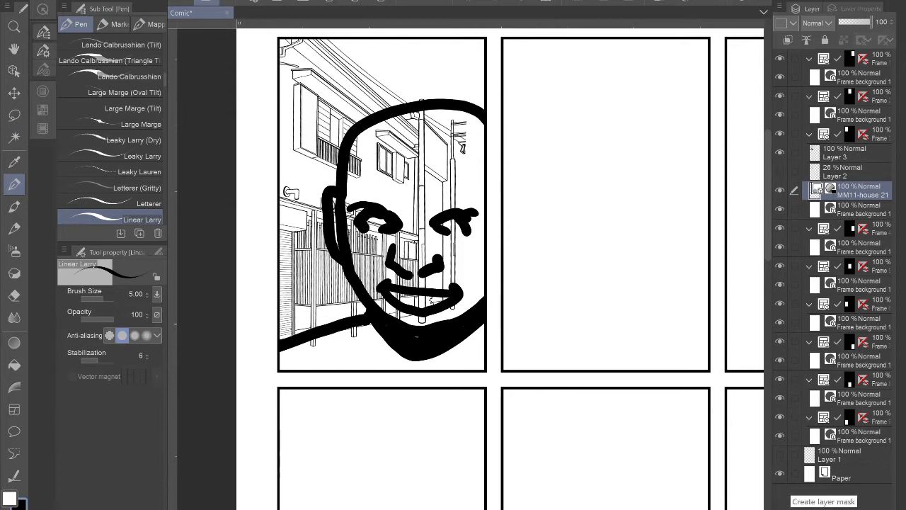
{"action": "left_click", "coordinate": [863, 40]}
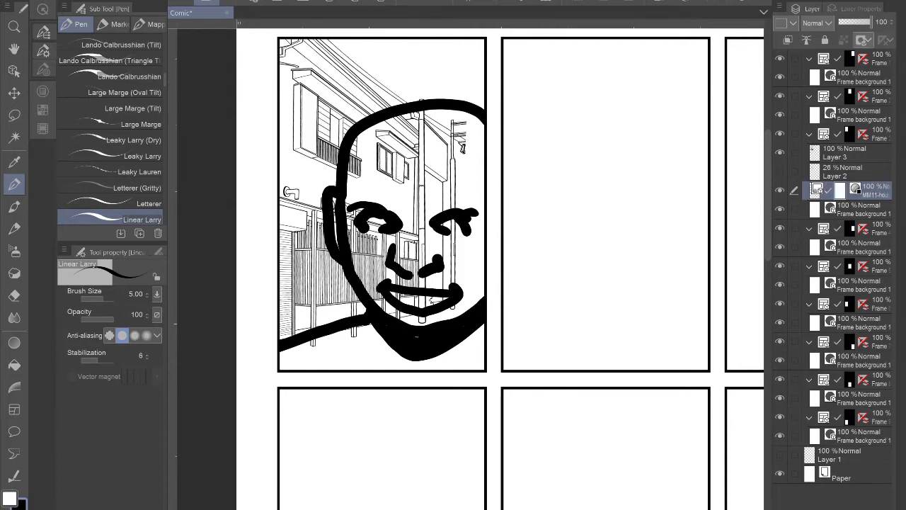
{"action": "key", "text": "x"}
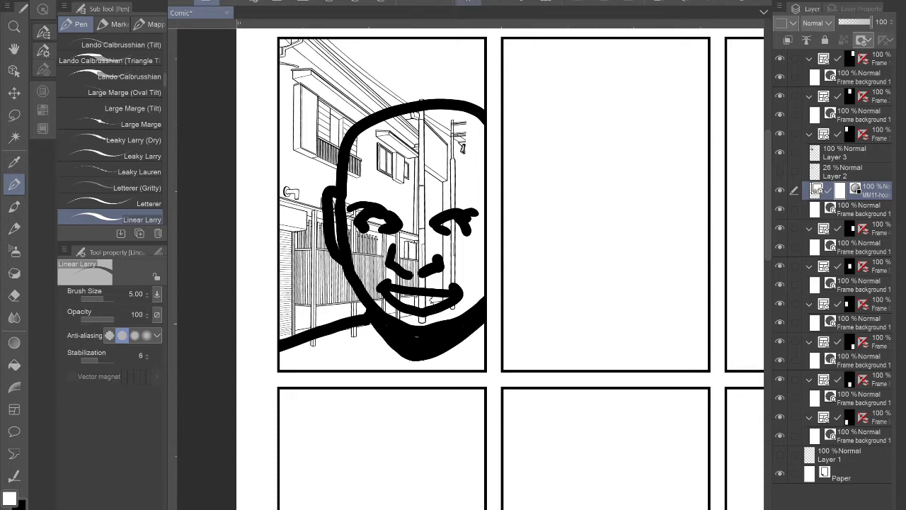
{"action": "left_click", "coordinate": [468, 3]}
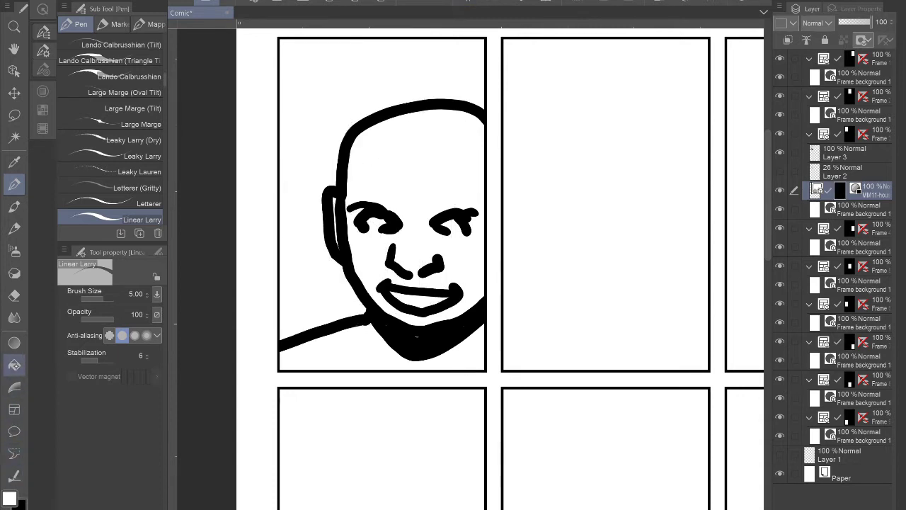
{"action": "left_click", "coordinate": [14, 365]}
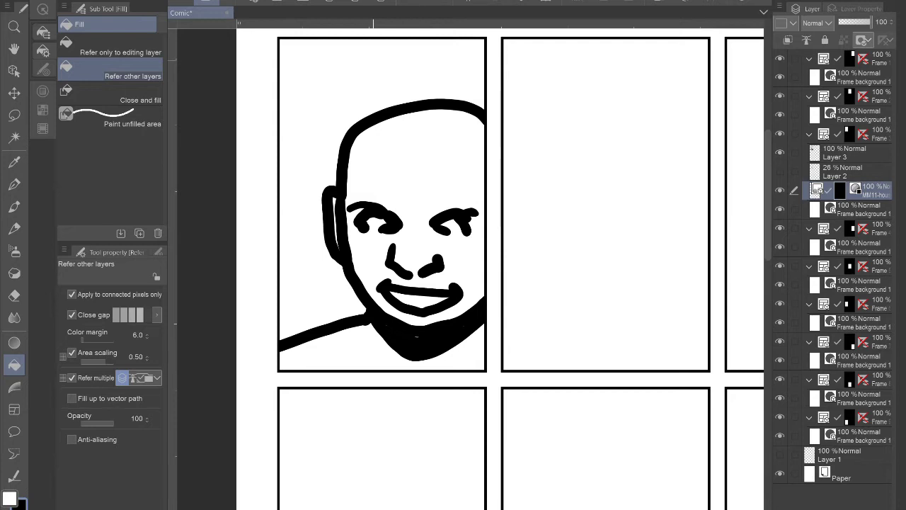
{"action": "left_click", "coordinate": [374, 58]}
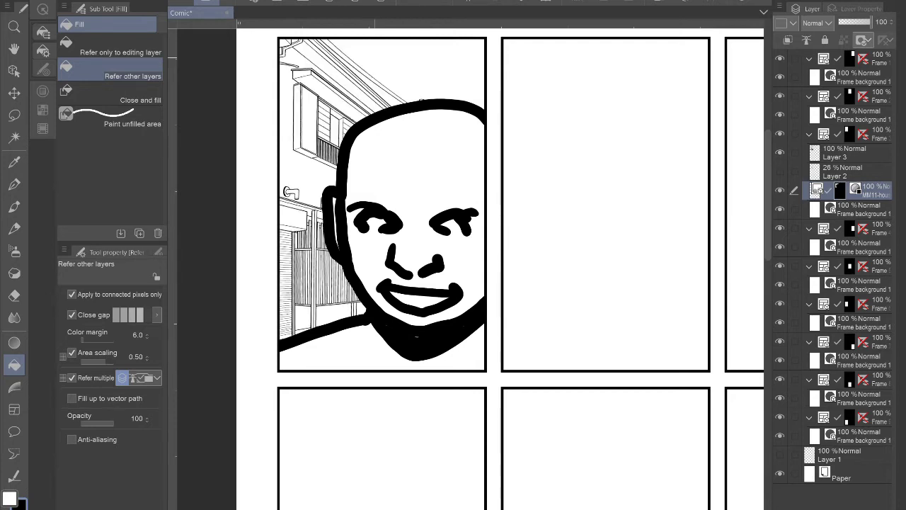
Hide the house layer and create a 2 points perspective ruler on a new layer.
{"action": "left_click", "coordinate": [780, 190]}
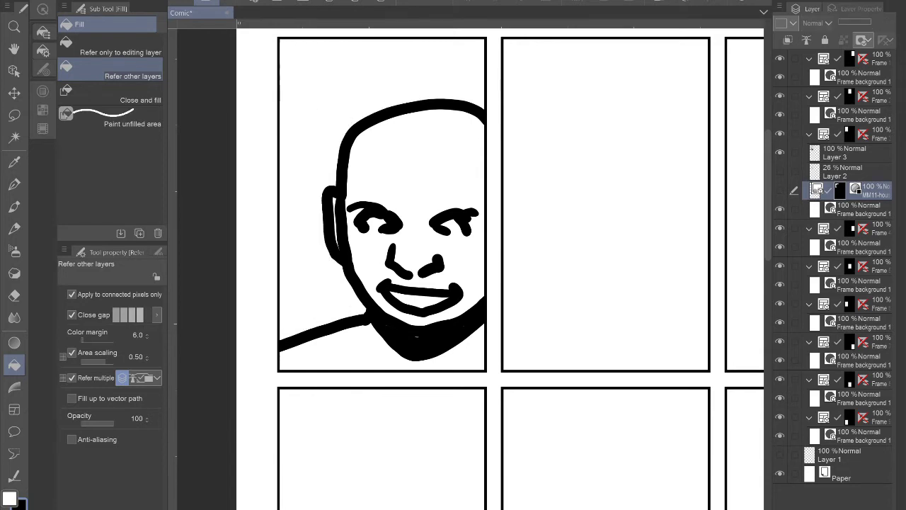
{"action": "key", "text": "alt+l"}
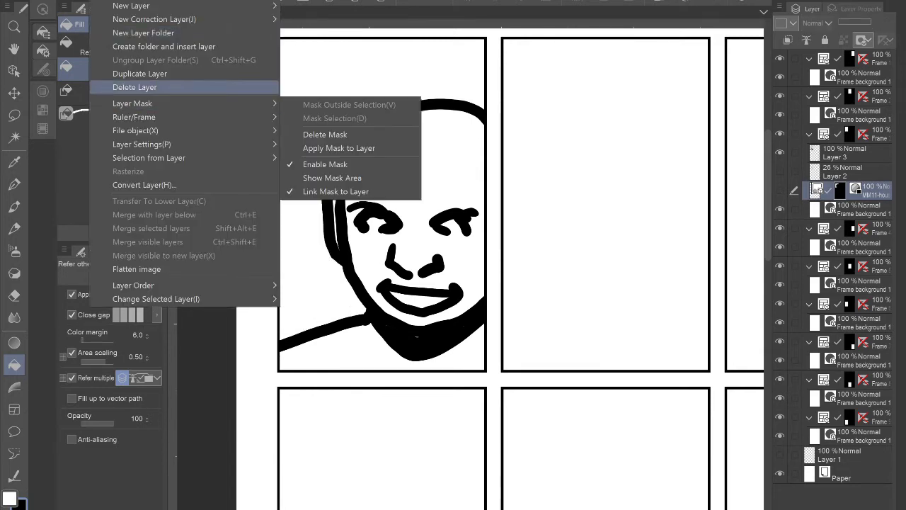
{"action": "mouse_move", "coordinate": [184, 116]}
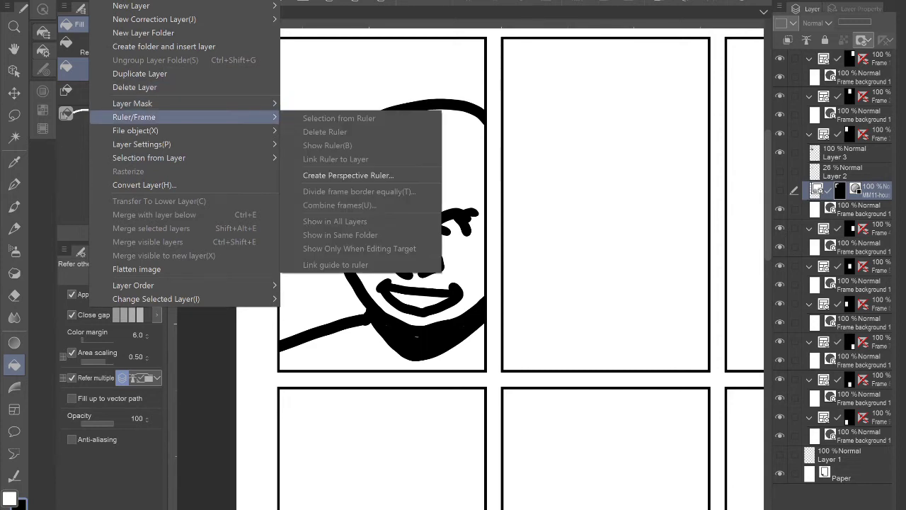
{"action": "left_click", "coordinate": [348, 175]}
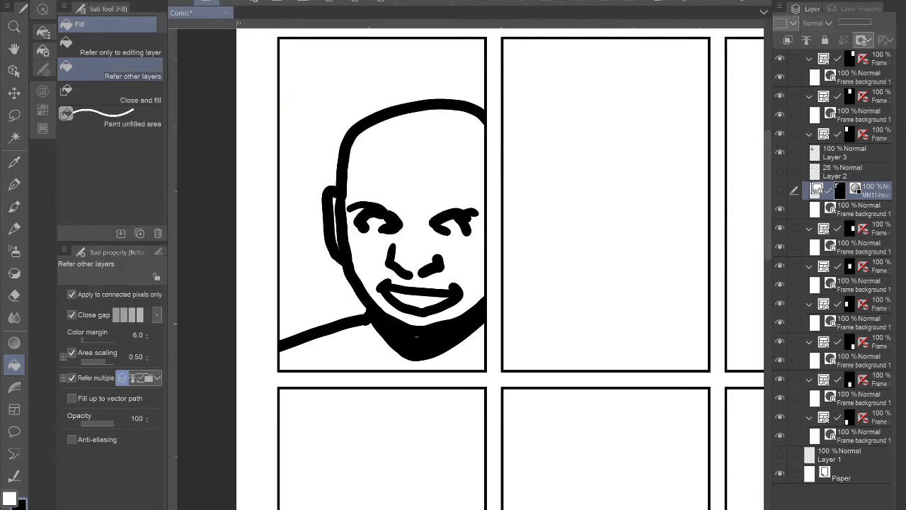
{"action": "left_click", "coordinate": [369, 202]}
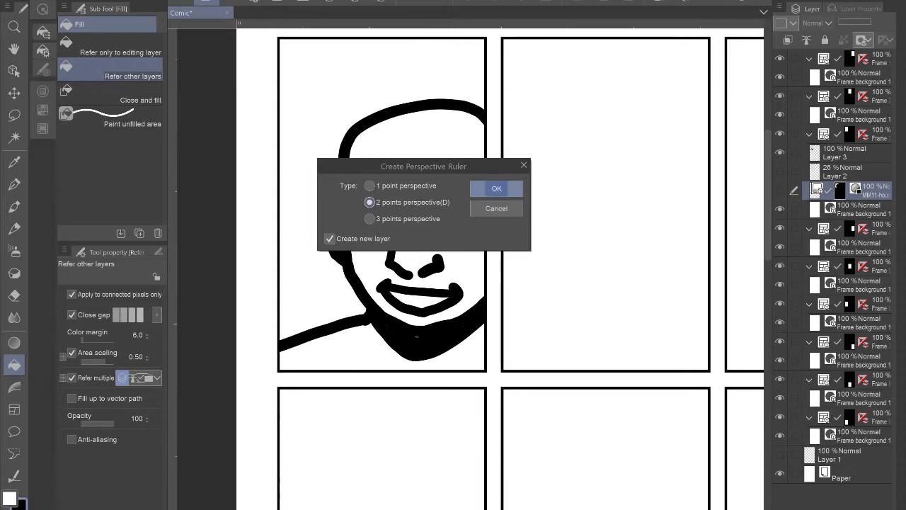
{"action": "left_click", "coordinate": [501, 188]}
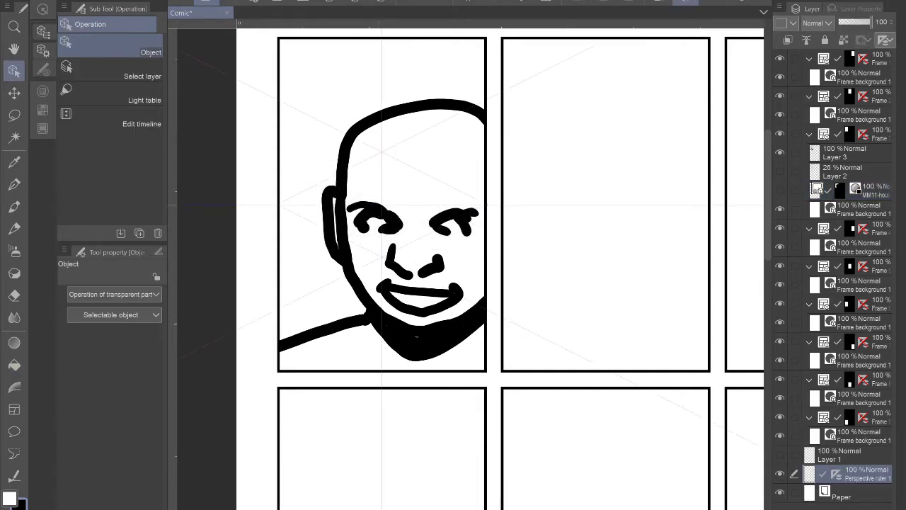
Lower the perspective ruler's eye level to just below the first panel, adjust its guide lines, and show the grids for all three planes.
{"action": "left_click", "coordinate": [381, 205]}
{"action": "left_click_drag", "start_coordinate": [380, 205], "coordinate": [380, 435]}
{"action": "left_click_drag", "start_coordinate": [318, 170], "coordinate": [336, 140]}
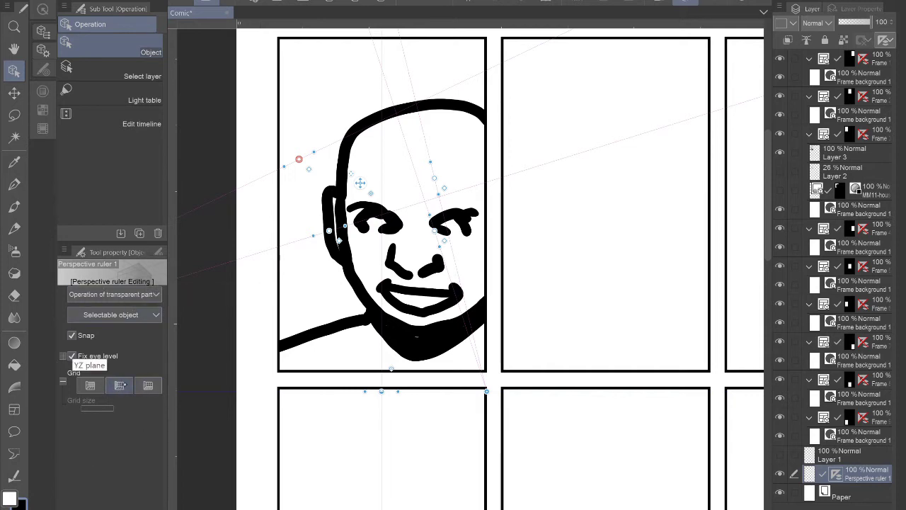
{"action": "left_click", "coordinate": [119, 385]}
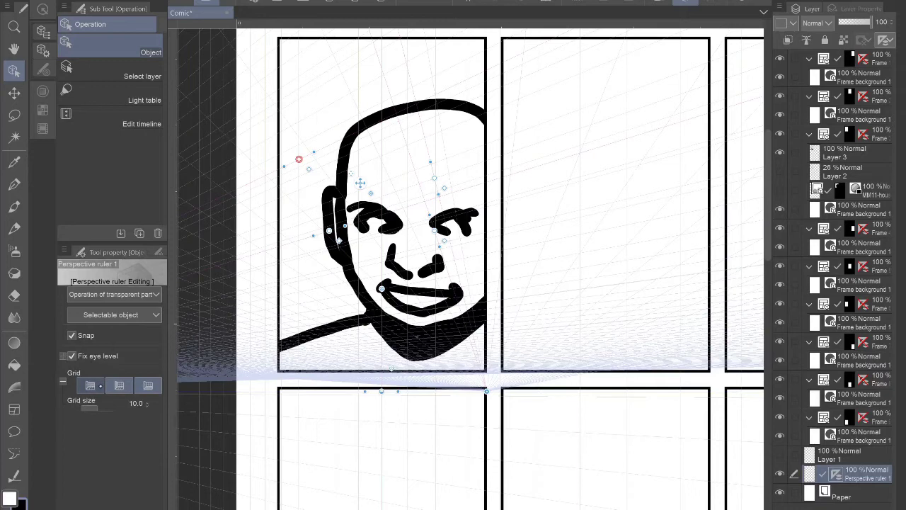
{"action": "left_click", "coordinate": [117, 385]}
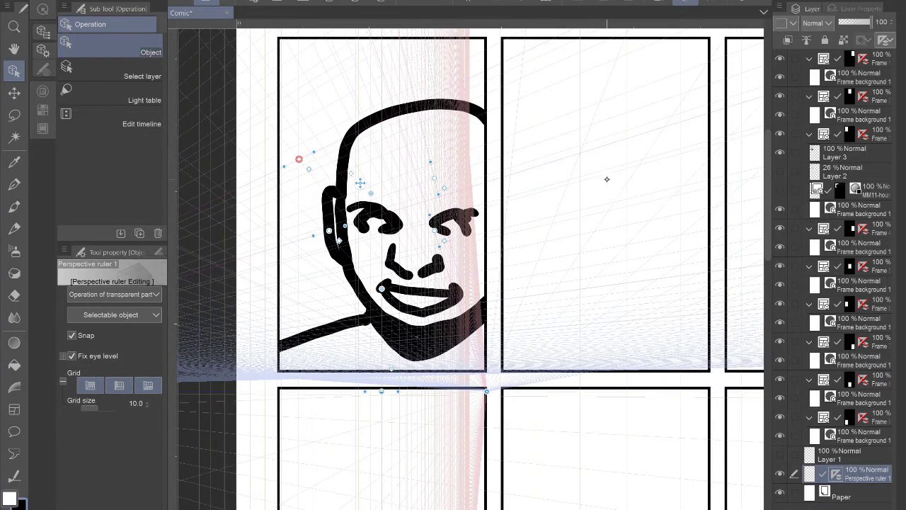
{"action": "left_click_drag", "start_coordinate": [430, 162], "coordinate": [417, 172]}
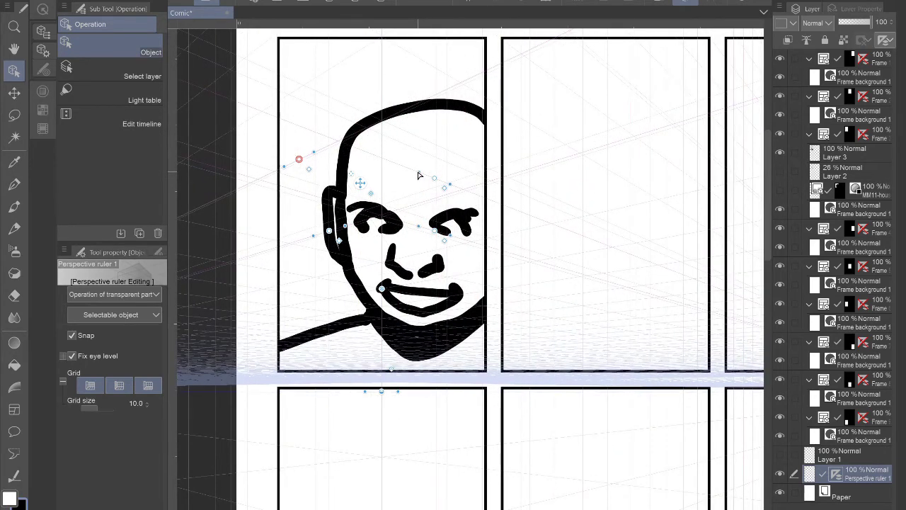
On a new raster layer above the inked face, draw a building's roof, wall and doorway outlines along the perspective with size 1 straight lines.
{"action": "left_click", "coordinate": [854, 152]}
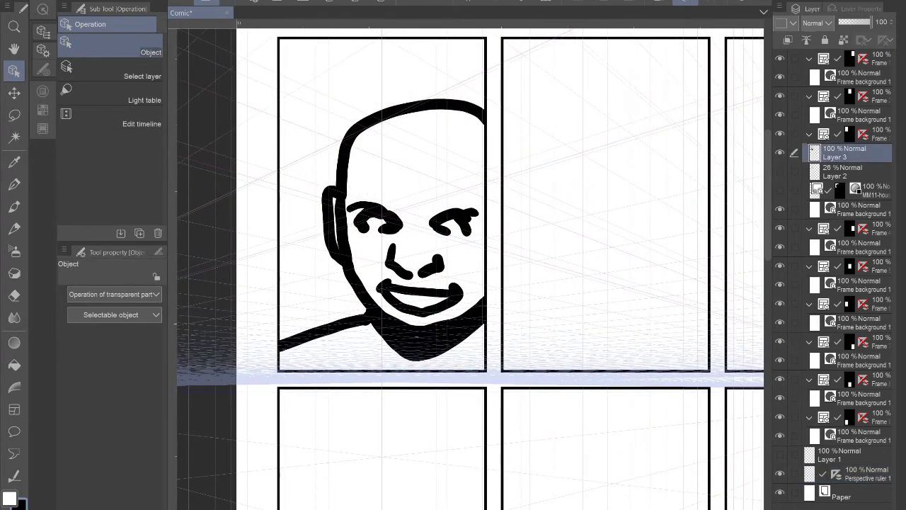
{"action": "key", "text": "ctrl+shift+n"}
{"action": "left_click", "coordinate": [7, 410]}
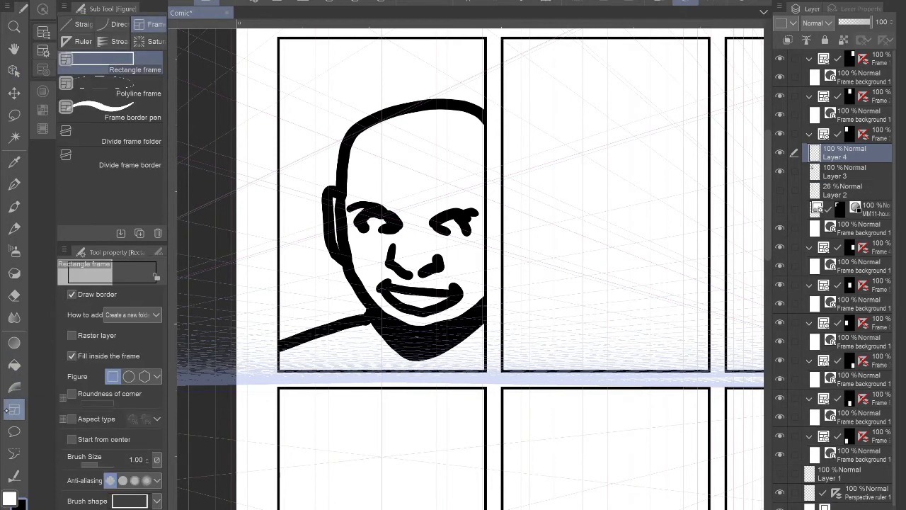
{"action": "left_click", "coordinate": [79, 24]}
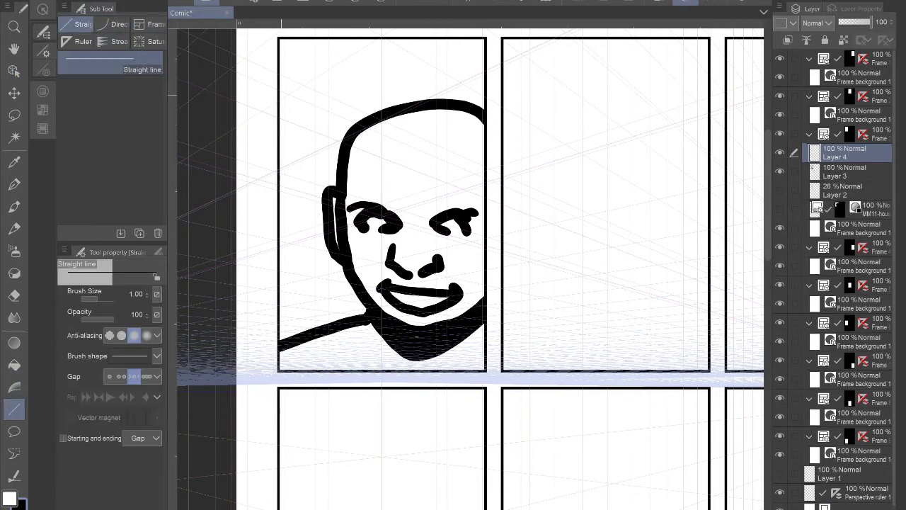
{"action": "mouse_move", "coordinate": [279, 96]}
{"action": "left_mouse_down"}
{"action": "mouse_move", "coordinate": [349, 53]}
{"action": "mouse_move", "coordinate": [423, 97]}
{"action": "mouse_move", "coordinate": [388, 80]}
{"action": "mouse_move", "coordinate": [380, 97]}
{"action": "mouse_move", "coordinate": [398, 105]}
{"action": "left_mouse_up"}
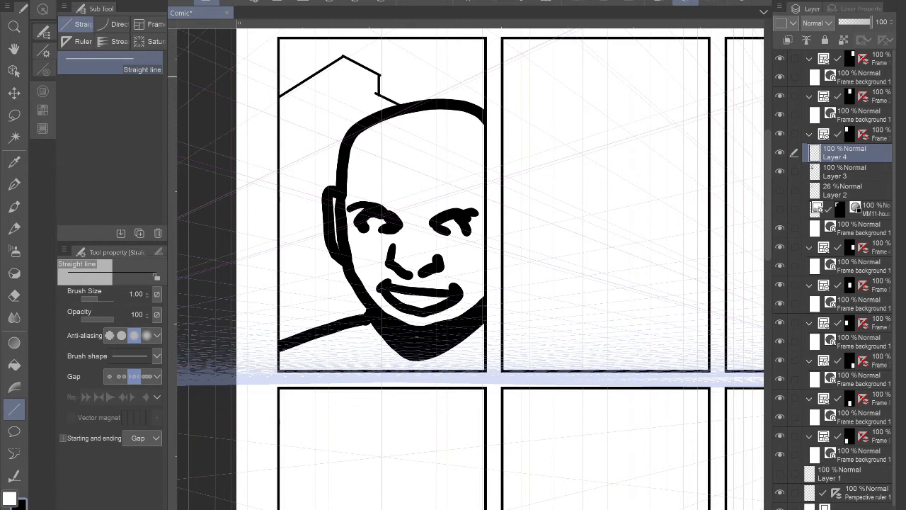
{"action": "mouse_move", "coordinate": [337, 54]}
{"action": "left_mouse_down"}
{"action": "mouse_move", "coordinate": [337, 116]}
{"action": "mouse_move", "coordinate": [315, 131]}
{"action": "mouse_move", "coordinate": [288, 122]}
{"action": "left_mouse_up"}
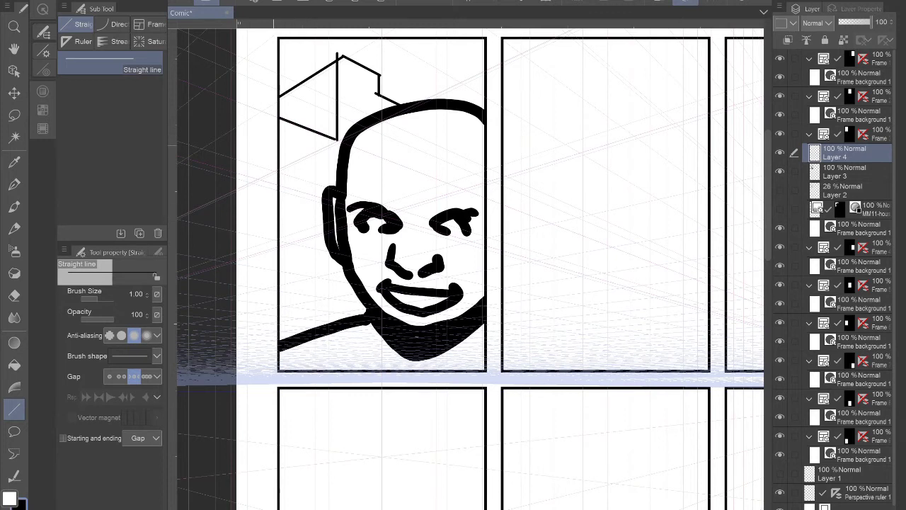
{"action": "left_click_drag", "start_coordinate": [279, 144], "coordinate": [305, 285]}
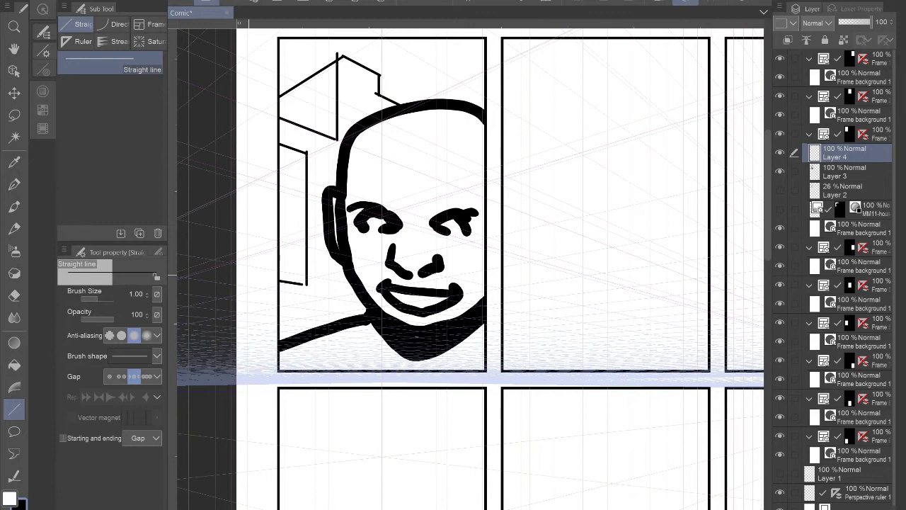
Draw a second building's wall and roof outlines in the first panel's upper-right corner along the perspective, and hide the perspective ruler.
{"action": "left_click_drag", "start_coordinate": [414, 39], "coordinate": [484, 73]}
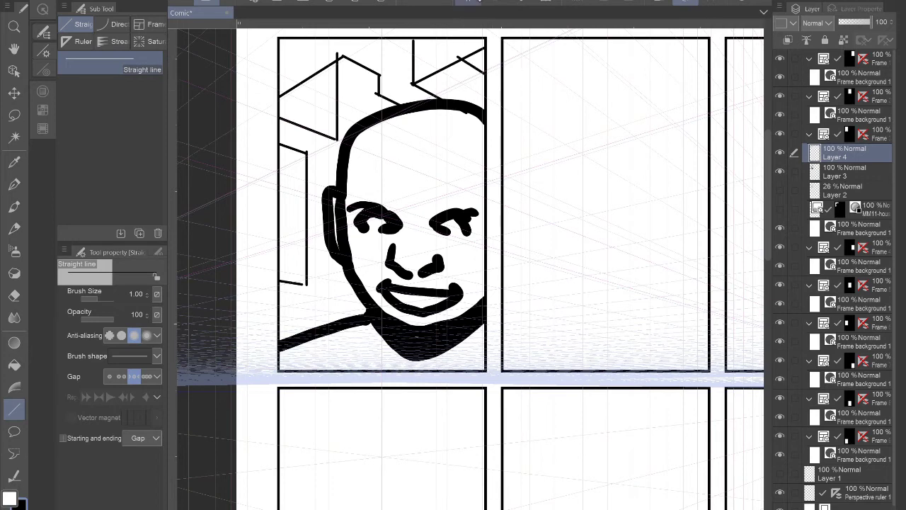
{"action": "left_click_drag", "start_coordinate": [526, 255], "coordinate": [479, 272]}
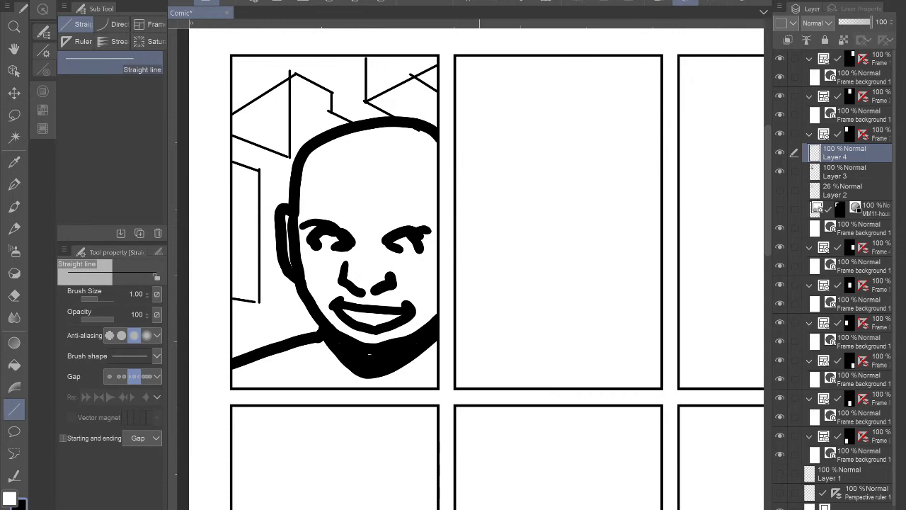
Create a new raster layer beneath the inked face layer and fill the whole first panel with cyan.
{"action": "left_click", "coordinate": [847, 171]}
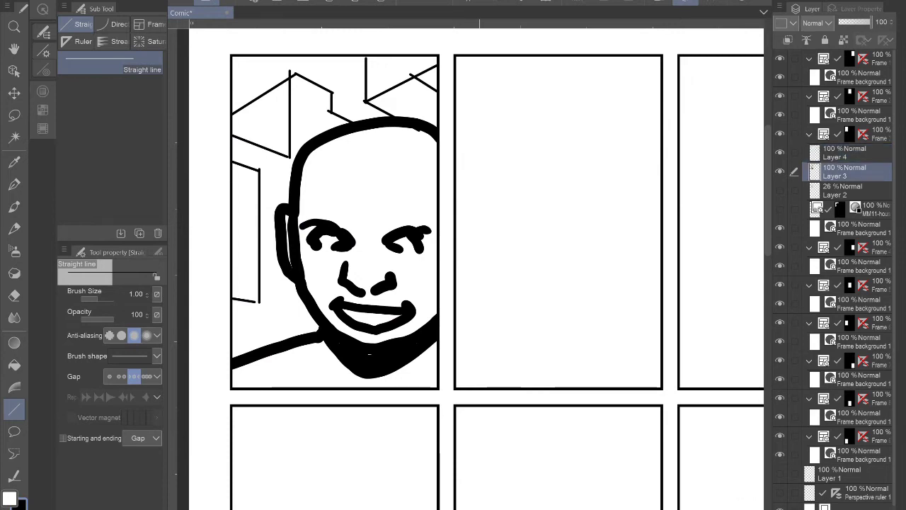
{"action": "left_click", "coordinate": [847, 190]}
{"action": "key", "text": "ctrl+shift+n"}
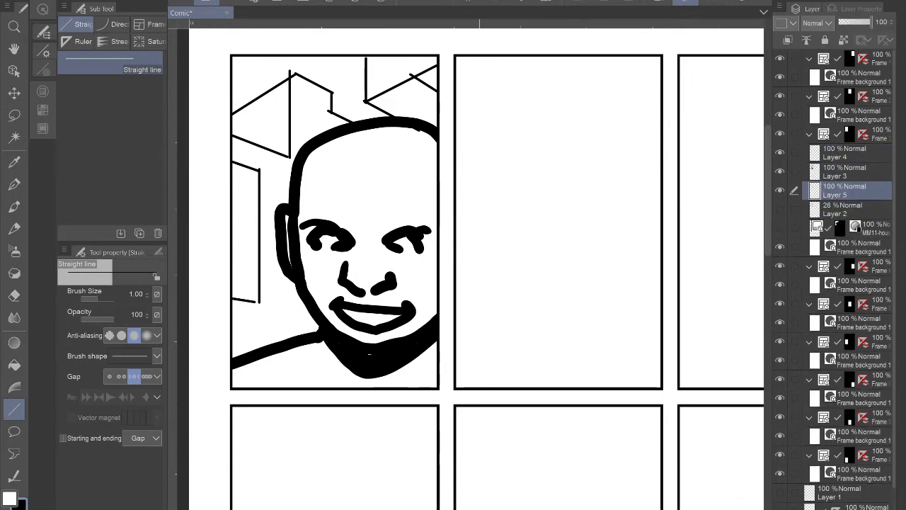
{"action": "left_click", "coordinate": [14, 366]}
{"action": "left_click", "coordinate": [42, 91]}
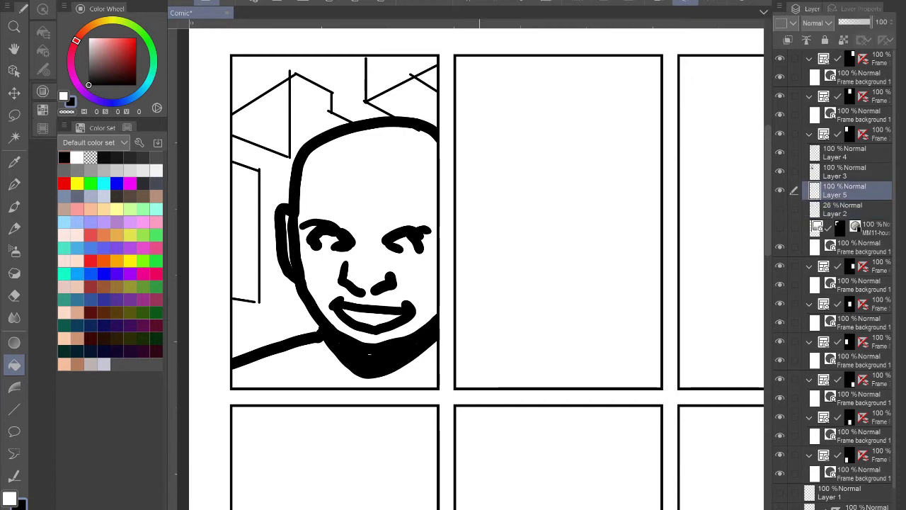
{"action": "left_click", "coordinate": [103, 183]}
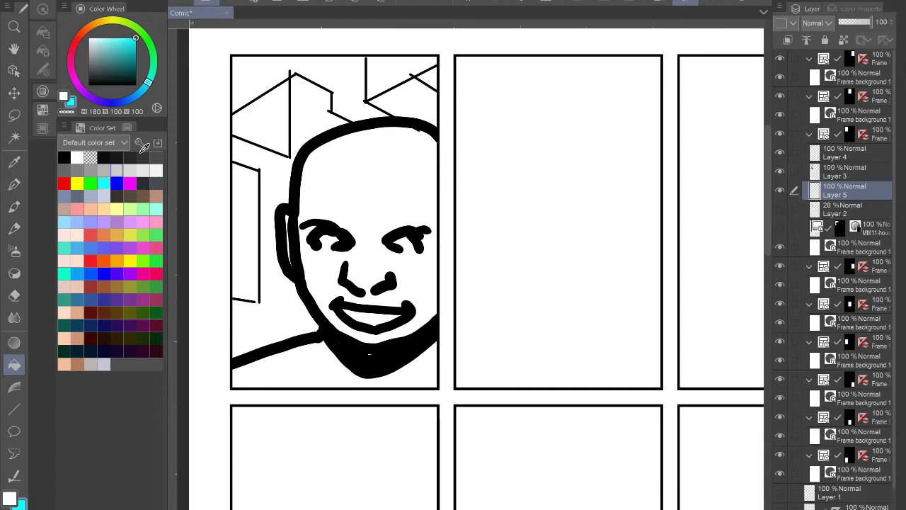
{"action": "left_click", "coordinate": [433, 240]}
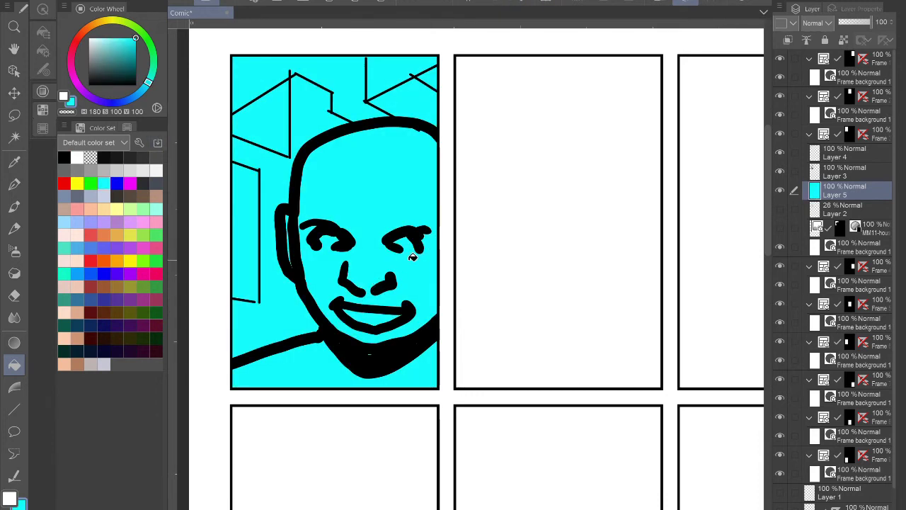
Fill the face, ear and shoulders with light orange using Close and fill, and check the fill by briefly hiding the ink layer.
{"action": "left_click", "coordinate": [118, 235]}
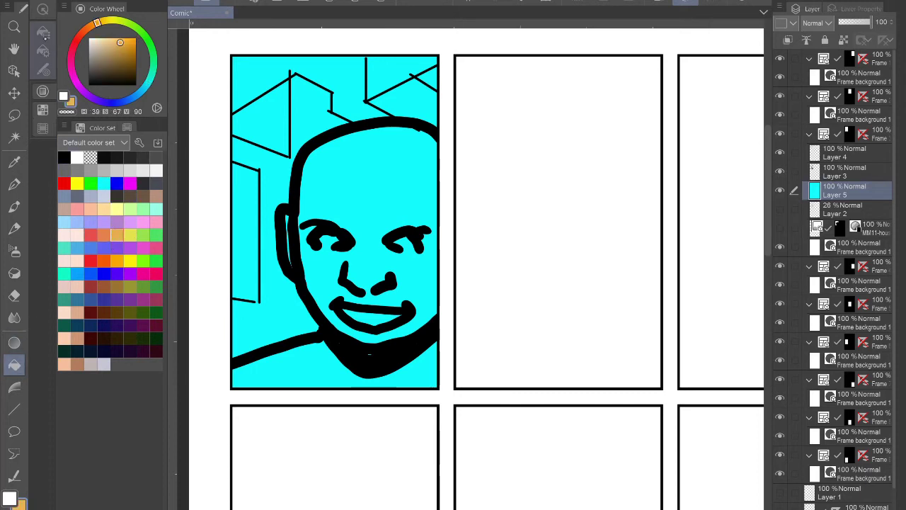
{"action": "left_click", "coordinate": [42, 32]}
{"action": "left_click", "coordinate": [142, 97]}
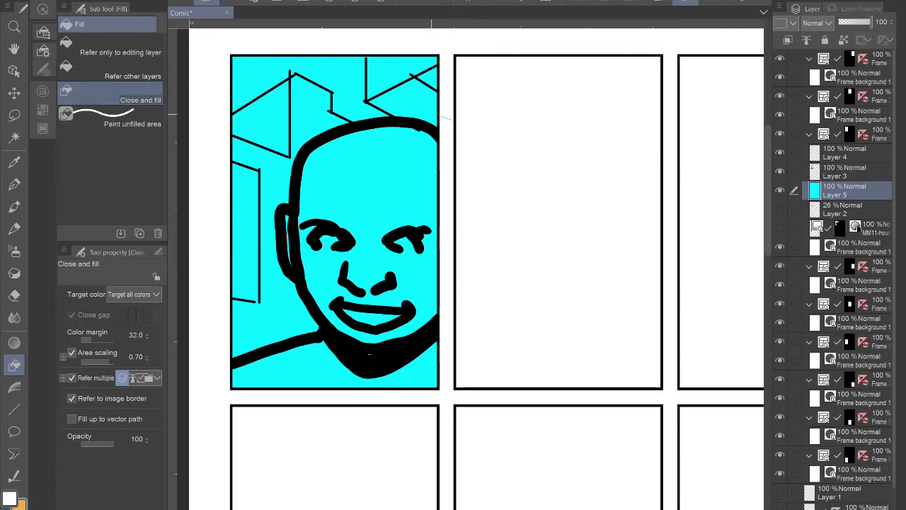
{"action": "mouse_move", "coordinate": [268, 212]}
{"action": "left_mouse_down"}
{"action": "mouse_move", "coordinate": [276, 296]}
{"action": "mouse_move", "coordinate": [294, 315]}
{"action": "mouse_move", "coordinate": [245, 333]}
{"action": "mouse_move", "coordinate": [208, 409]}
{"action": "mouse_move", "coordinate": [335, 439]}
{"action": "mouse_move", "coordinate": [468, 407]}
{"action": "mouse_move", "coordinate": [464, 122]}
{"action": "left_mouse_up"}
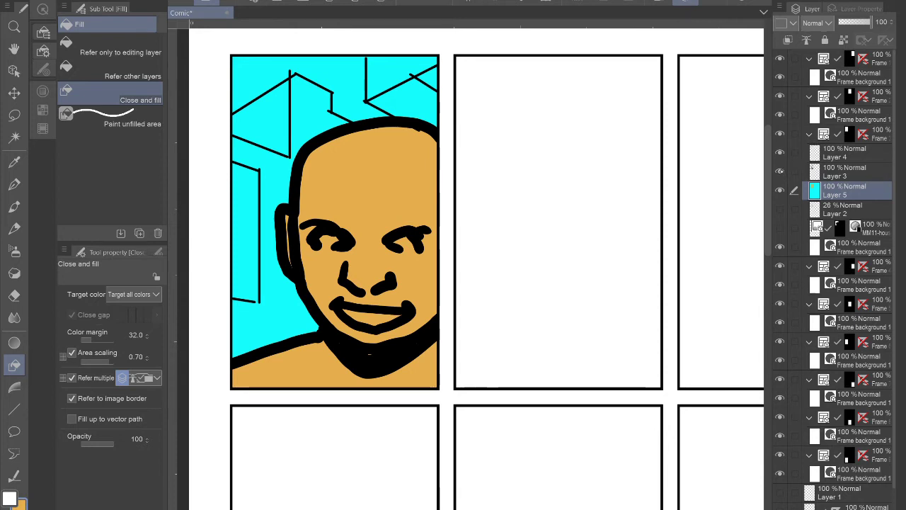
{"action": "left_click", "coordinate": [781, 172]}
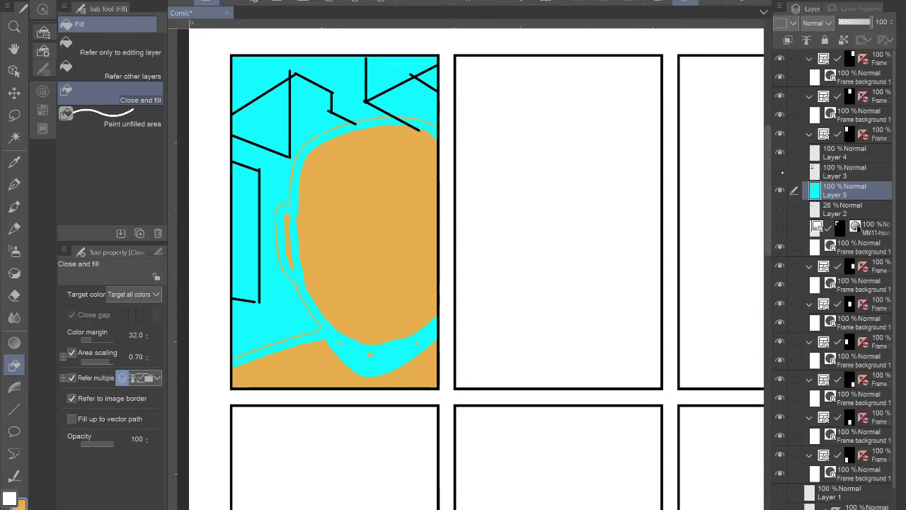
{"action": "left_click", "coordinate": [782, 172]}
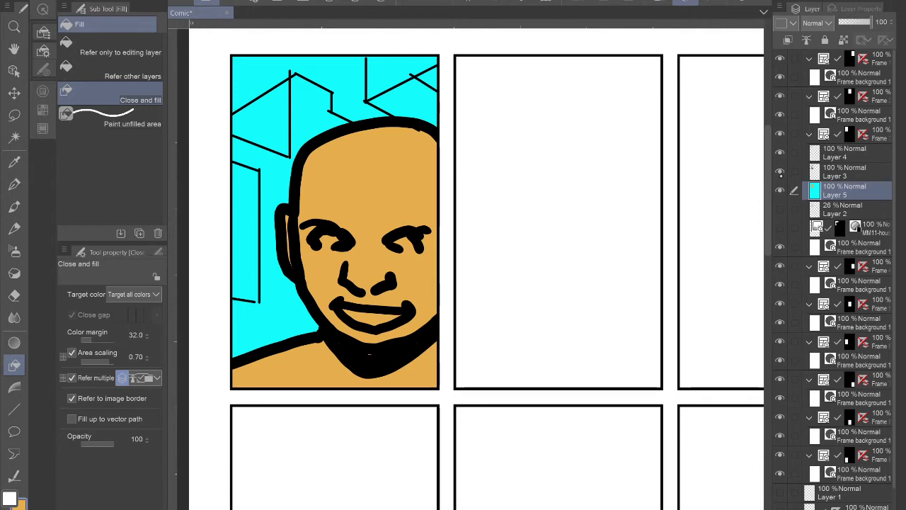
Fill the building areas behind the head with the 67% saturation red using Close and fill.
{"action": "scroll", "coordinate": [336, 235], "scroll_direction": "up", "scroll_amount": 2}
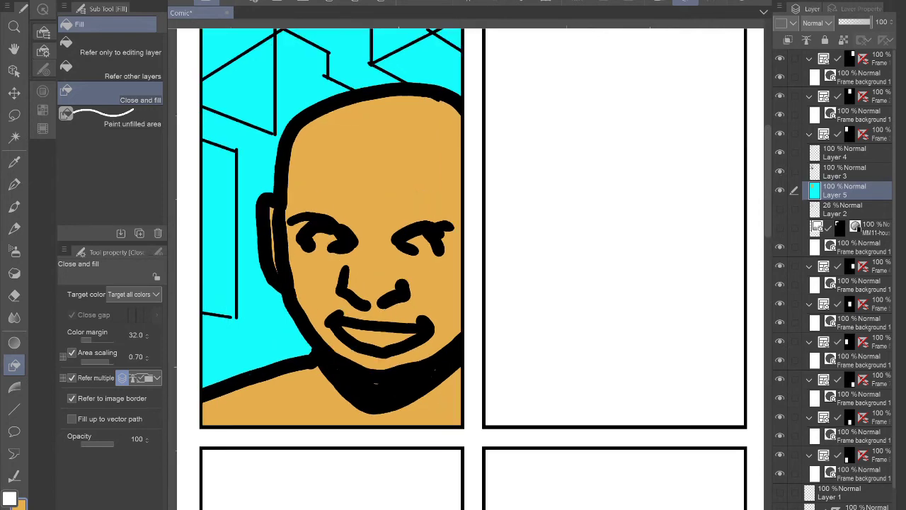
{"action": "scroll", "coordinate": [494, 140], "scroll_direction": "up", "scroll_amount": 3}
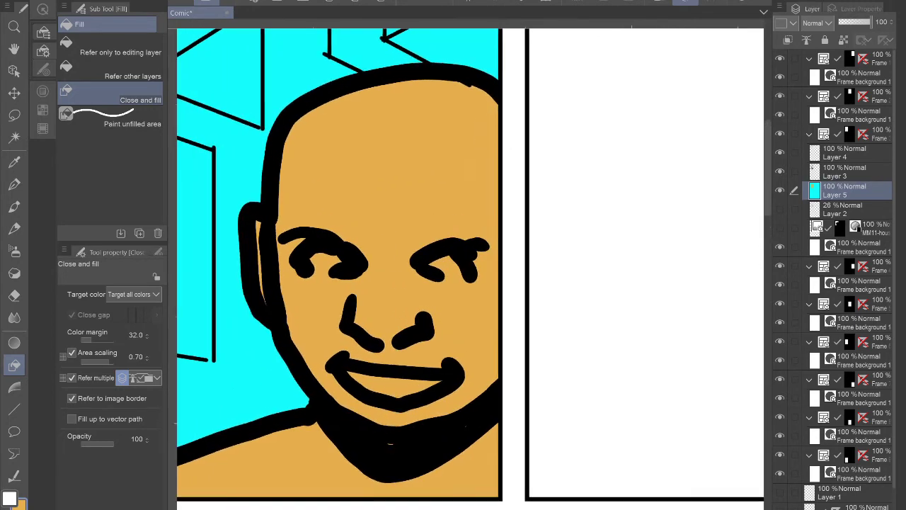
{"action": "scroll", "coordinate": [470, 269], "scroll_direction": "down", "scroll_amount": 2}
{"action": "scroll", "coordinate": [470, 269], "scroll_direction": "down", "scroll_amount": 3}
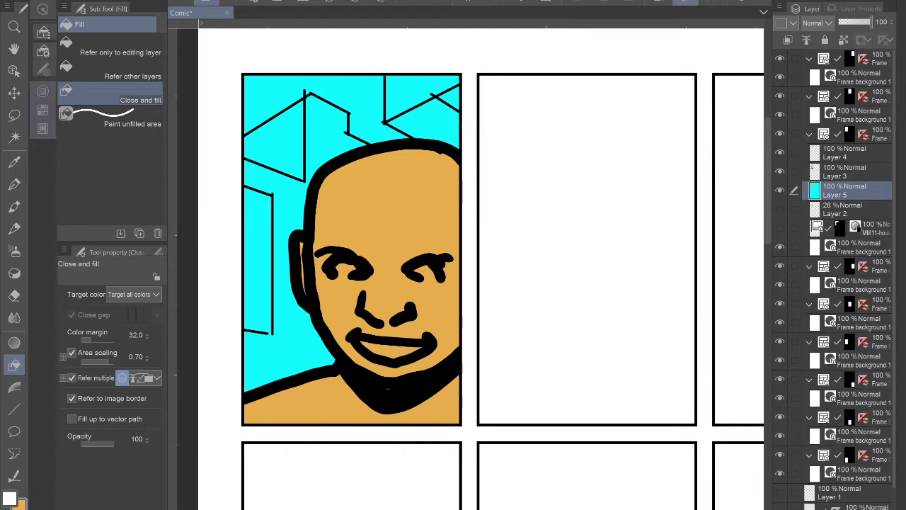
{"action": "left_click", "coordinate": [43, 90]}
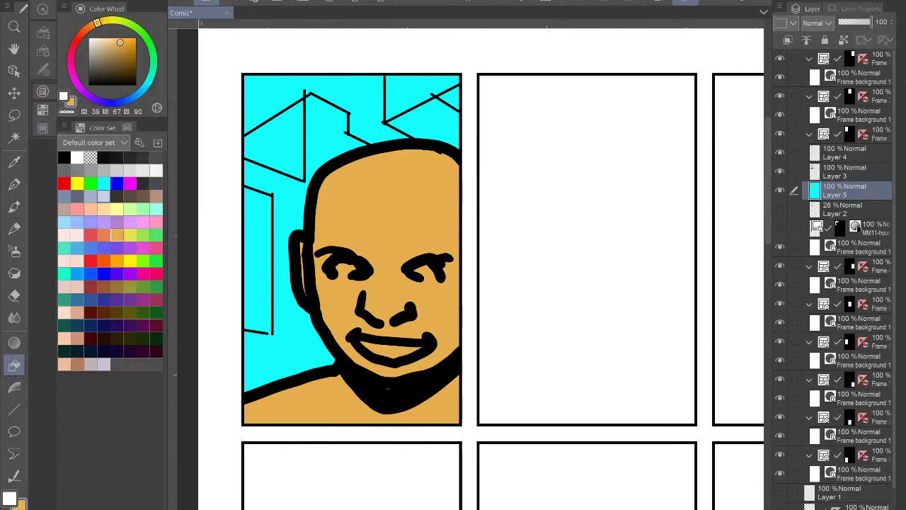
{"action": "left_click", "coordinate": [91, 234]}
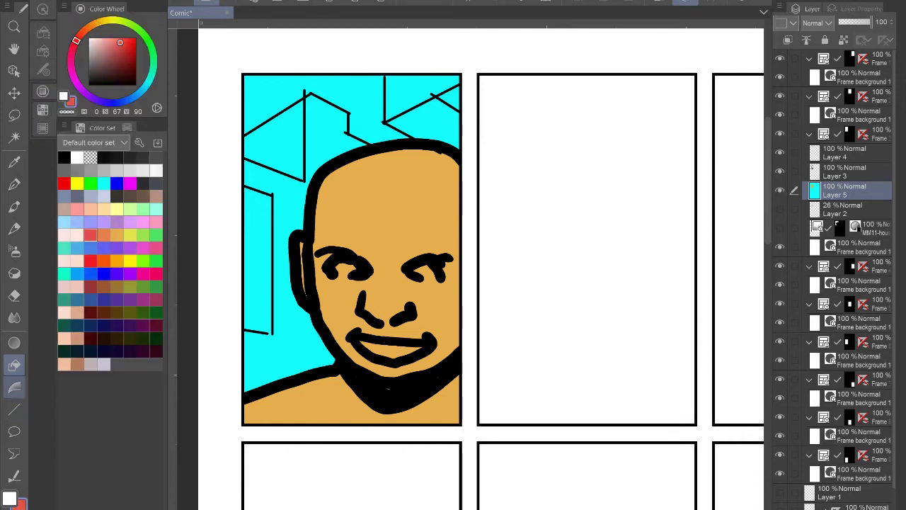
{"action": "left_click_drag", "start_coordinate": [334, 193], "coordinate": [388, 156]}
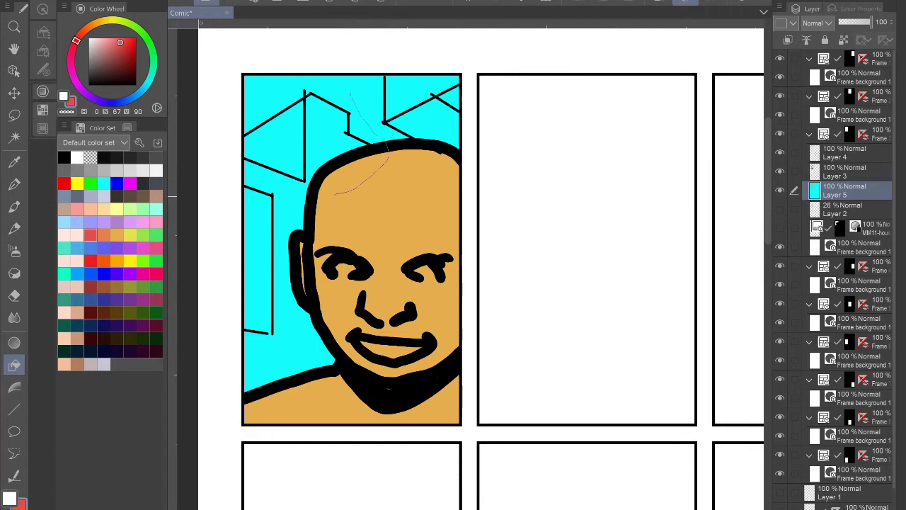
{"action": "mouse_move", "coordinate": [302, 235]}
{"action": "left_mouse_down"}
{"action": "mouse_move", "coordinate": [305, 305]}
{"action": "mouse_move", "coordinate": [319, 331]}
{"action": "left_mouse_up"}
{"action": "mouse_move", "coordinate": [347, 375]}
{"action": "left_mouse_down"}
{"action": "mouse_move", "coordinate": [251, 420]}
{"action": "mouse_move", "coordinate": [206, 269]}
{"action": "mouse_move", "coordinate": [233, 105]}
{"action": "mouse_move", "coordinate": [321, 78]}
{"action": "mouse_move", "coordinate": [351, 95]}
{"action": "left_mouse_up"}
{"action": "mouse_move", "coordinate": [365, 51]}
{"action": "left_mouse_down"}
{"action": "mouse_move", "coordinate": [362, 113]}
{"action": "mouse_move", "coordinate": [445, 170]}
{"action": "mouse_move", "coordinate": [452, 38]}
{"action": "mouse_move", "coordinate": [397, 39]}
{"action": "left_mouse_up"}
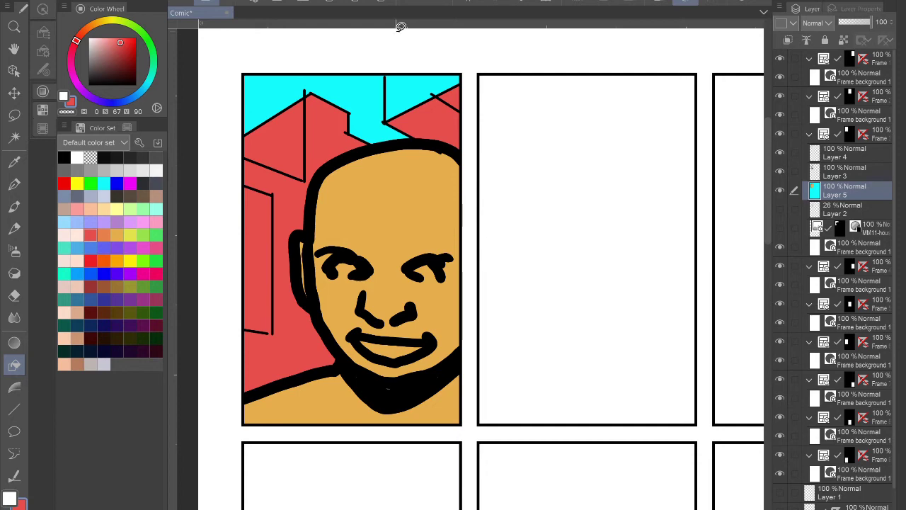
Fill the cyan area above the right-hand building's roof line with the same red using Refer other layers.
{"action": "scroll", "coordinate": [425, 135], "scroll_direction": "up", "scroll_amount": 3}
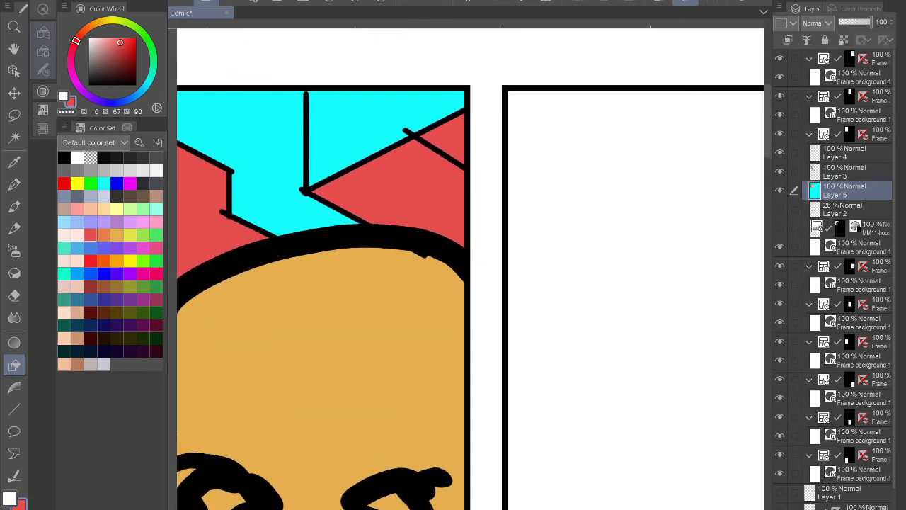
{"action": "left_click", "coordinate": [43, 32]}
{"action": "left_click", "coordinate": [110, 69]}
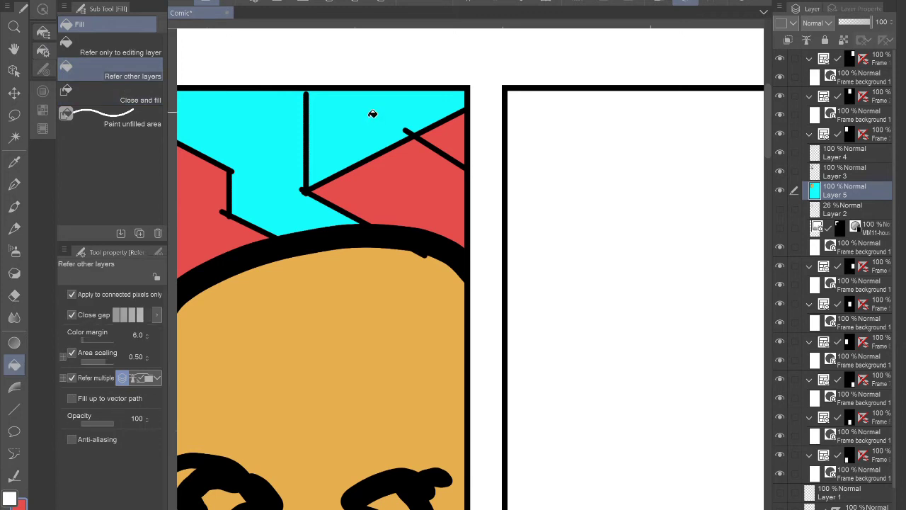
{"action": "left_click", "coordinate": [368, 116]}
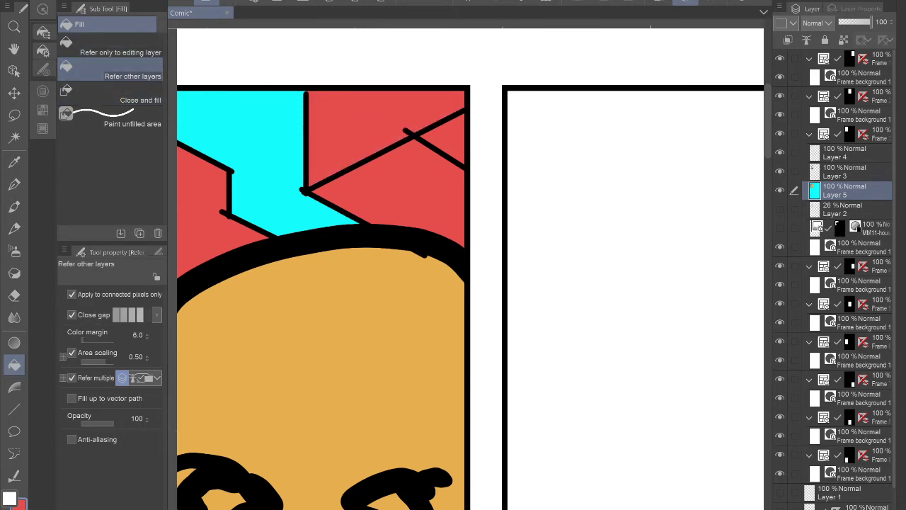
{"action": "left_click_drag", "start_coordinate": [413, 213], "coordinate": [451, 150]}
{"action": "scroll", "coordinate": [434, 307], "scroll_direction": "down", "scroll_amount": 2}
{"action": "mouse_move", "coordinate": [435, 307]}
{"action": "left_mouse_down"}
{"action": "mouse_move", "coordinate": [452, 203]}
{"action": "mouse_move", "coordinate": [466, 214]}
{"action": "left_mouse_up"}
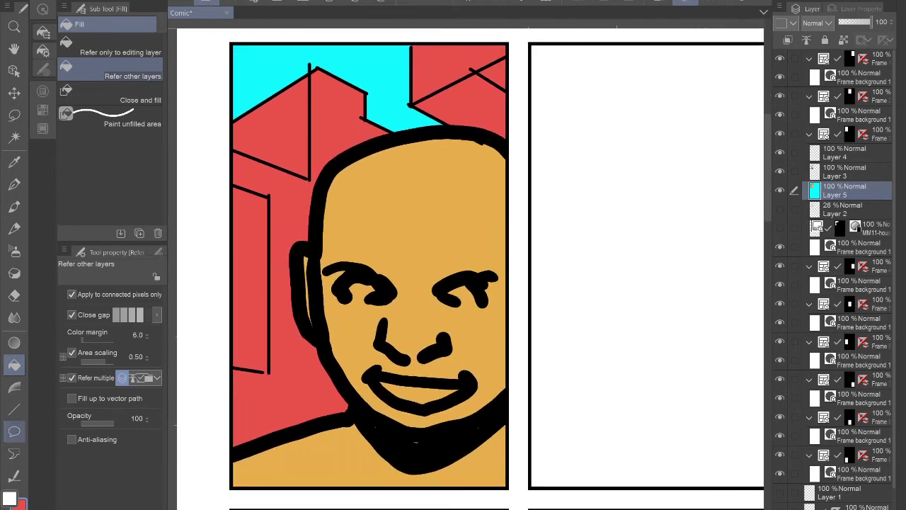
Add a white rounded balloon with a black outline above the building line layer, in the first panel's upper-left corner.
{"action": "left_click", "coordinate": [14, 431]}
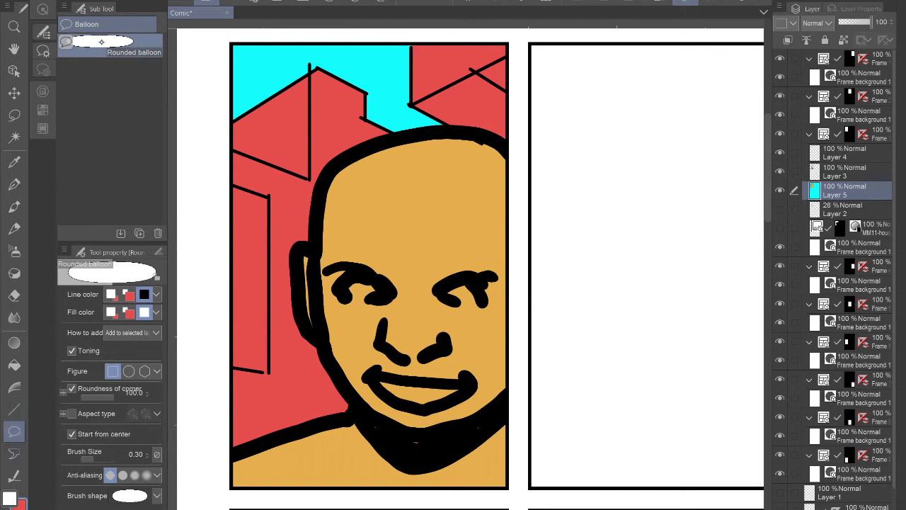
{"action": "left_click", "coordinate": [14, 453]}
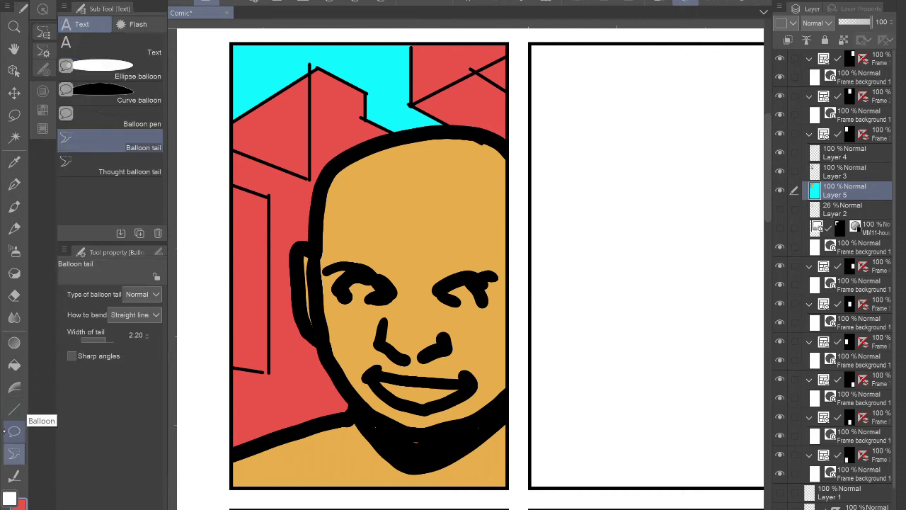
{"action": "left_click", "coordinate": [14, 431]}
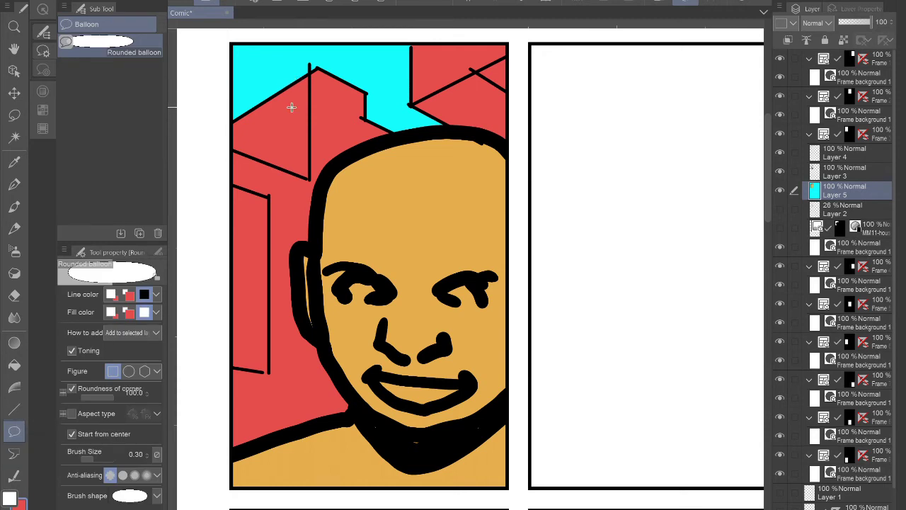
{"action": "left_click", "coordinate": [847, 153]}
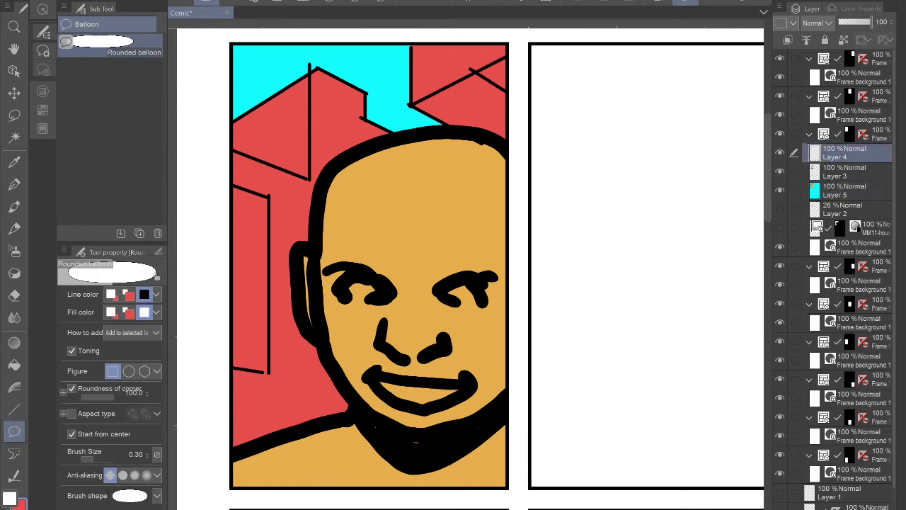
{"action": "left_click_drag", "start_coordinate": [317, 98], "coordinate": [329, 76]}
{"action": "left_click_drag", "start_coordinate": [330, 182], "coordinate": [330, 185]}
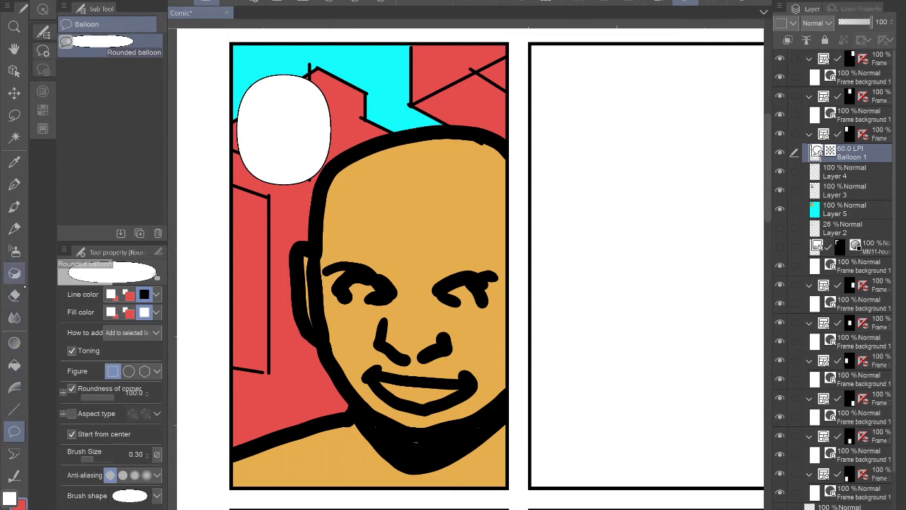
Add the text "hi" inside the speech balloon in the Tom Asunder BB font and scale it up.
{"action": "left_click", "coordinate": [14, 453]}
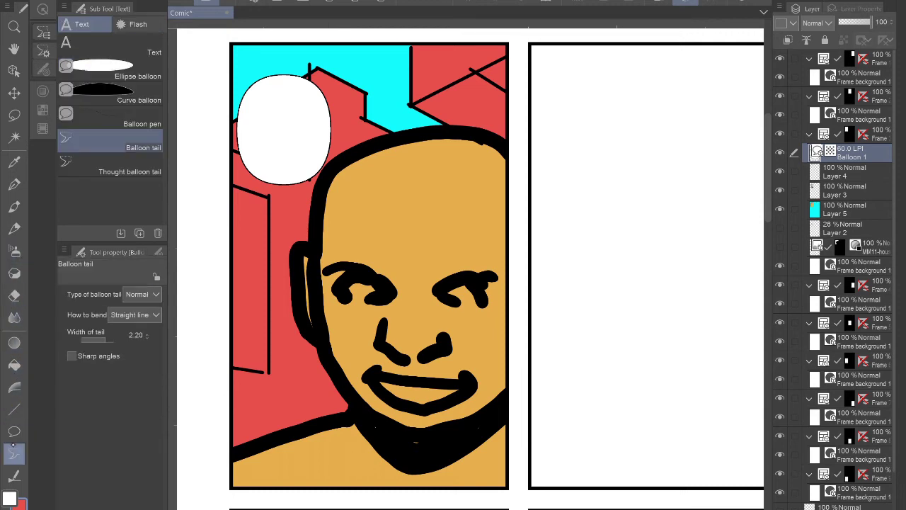
{"action": "left_click", "coordinate": [110, 45]}
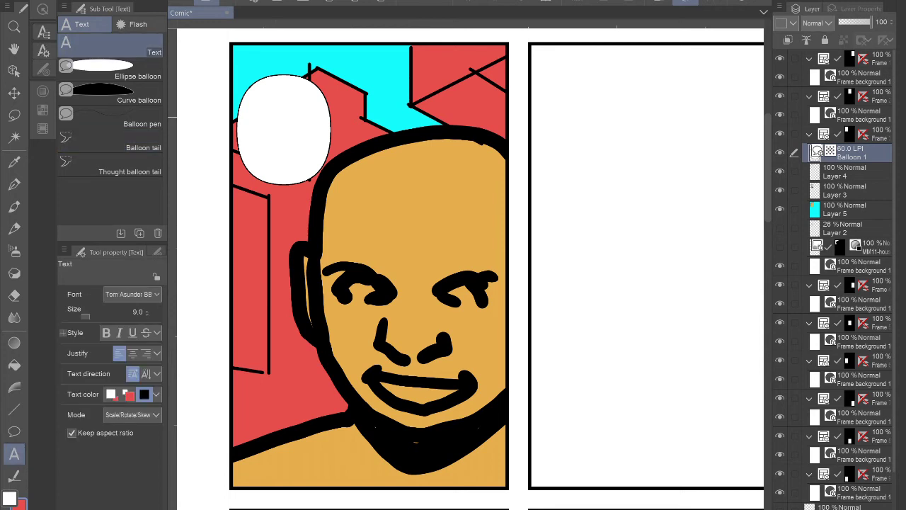
{"action": "left_click", "coordinate": [283, 130]}
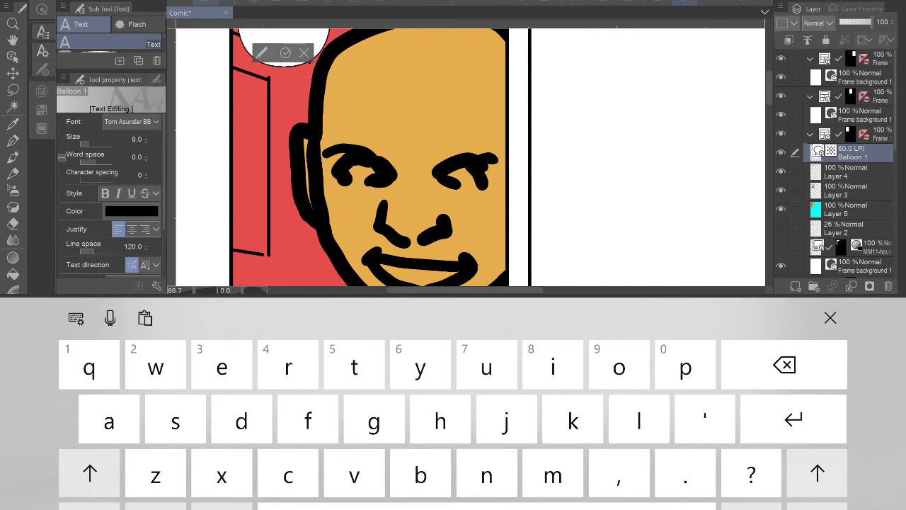
{"action": "left_click", "coordinate": [285, 172]}
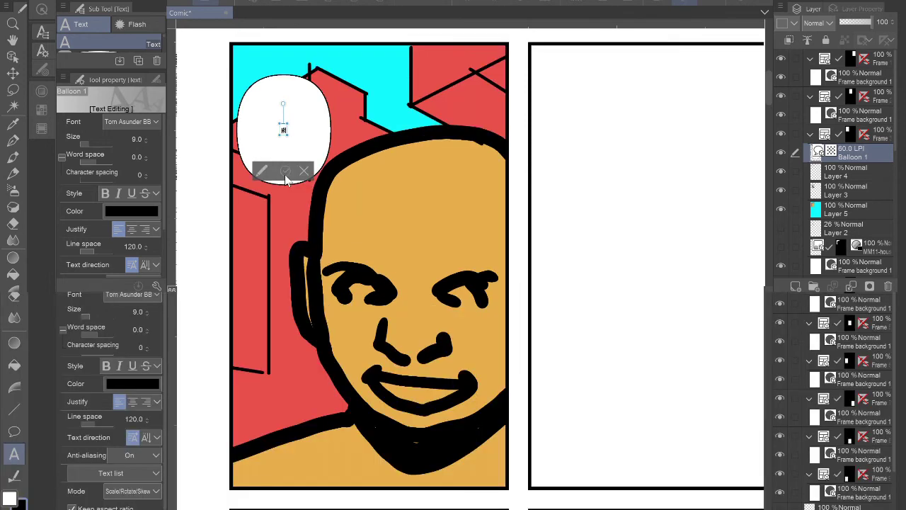
{"action": "left_click", "coordinate": [286, 176]}
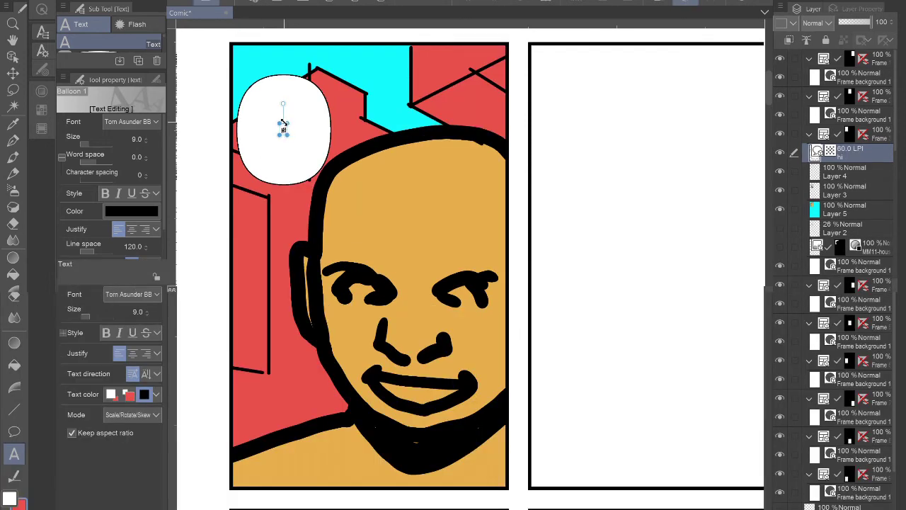
{"action": "left_click_drag", "start_coordinate": [286, 126], "coordinate": [341, 92]}
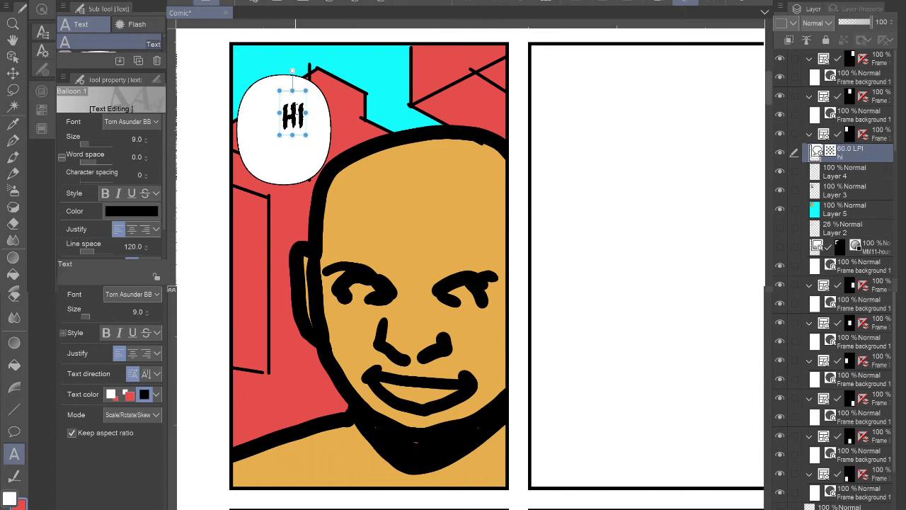
Move the "hi" text down and left to centre it inside the speech balloon.
{"action": "left_click", "coordinate": [13, 69]}
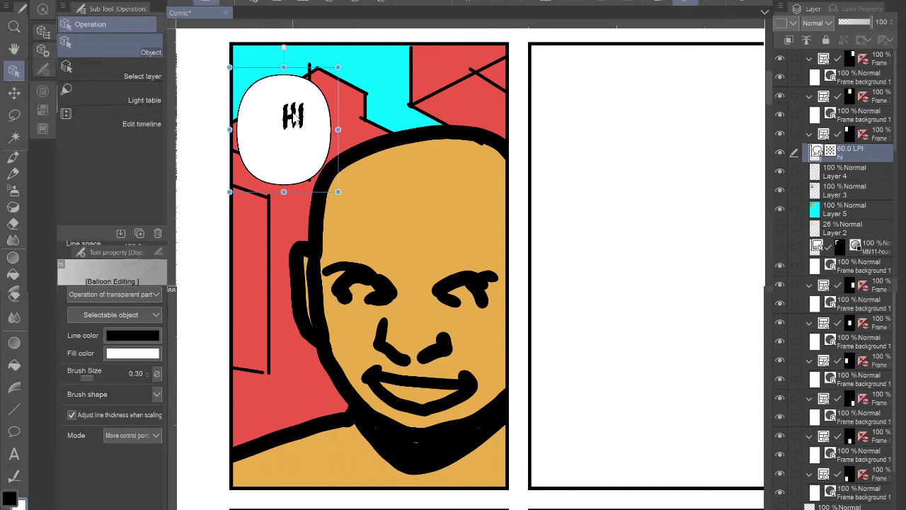
{"action": "left_click", "coordinate": [295, 121]}
{"action": "left_click_drag", "start_coordinate": [296, 122], "coordinate": [286, 131]}
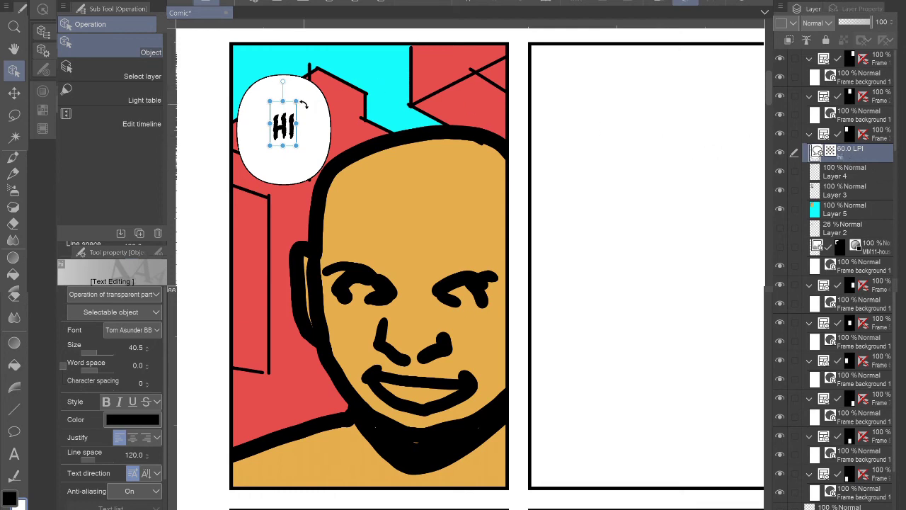
{"action": "left_click", "coordinate": [320, 125]}
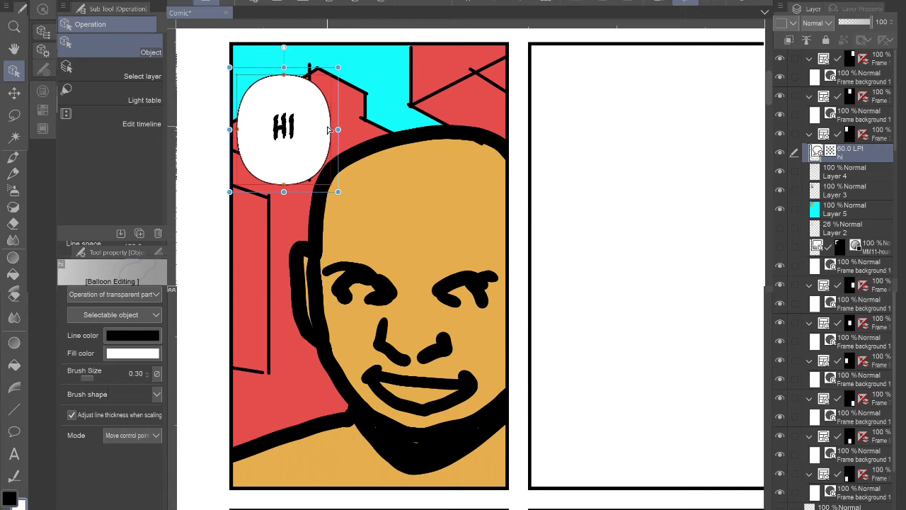
{"action": "mouse_move", "coordinate": [333, 131]}
{"action": "left_mouse_down"}
{"action": "mouse_move", "coordinate": [350, 128]}
{"action": "mouse_move", "coordinate": [335, 130]}
{"action": "left_mouse_up"}
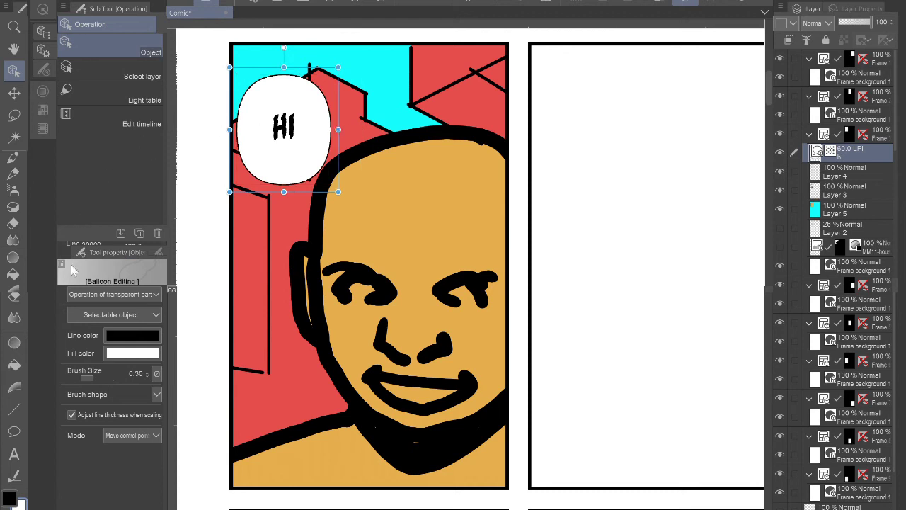
Add a short straight balloon tail from the speech balloon's lower edge, pointing down beside the character's head.
{"action": "left_click", "coordinate": [14, 430]}
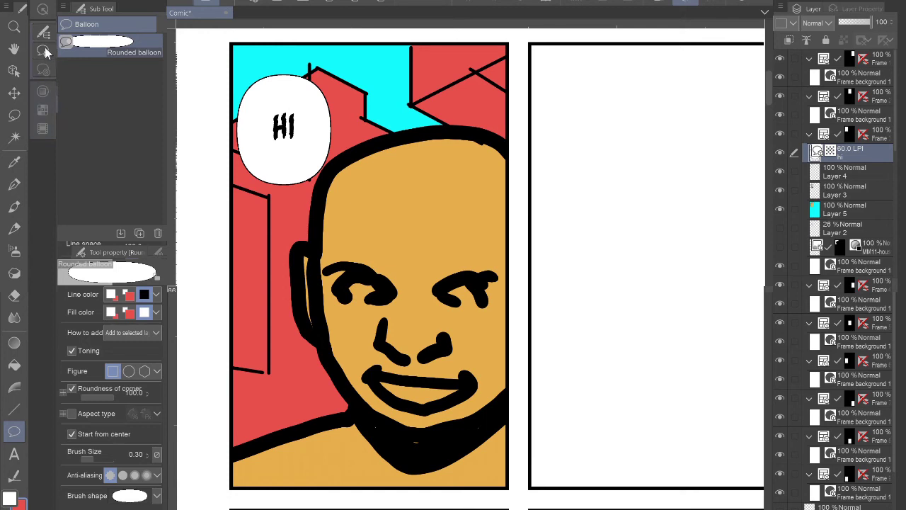
{"action": "left_click", "coordinate": [14, 453]}
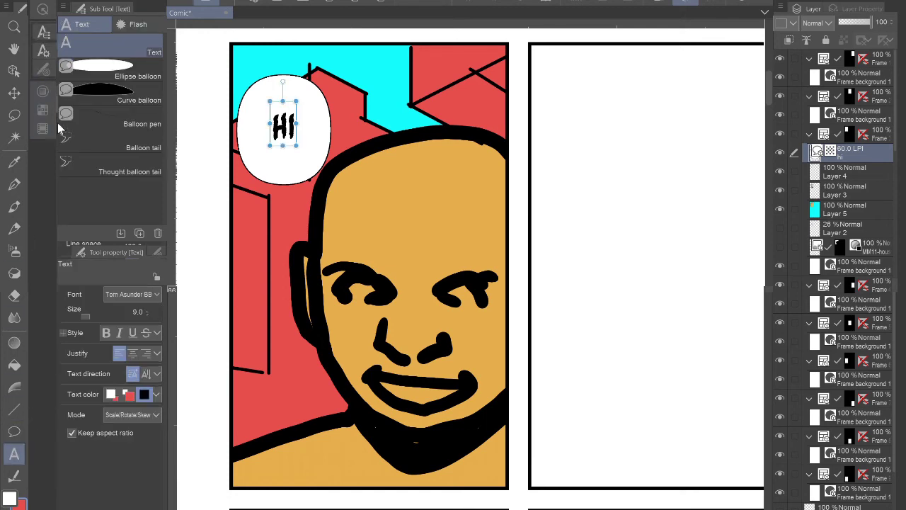
{"action": "left_click", "coordinate": [103, 141]}
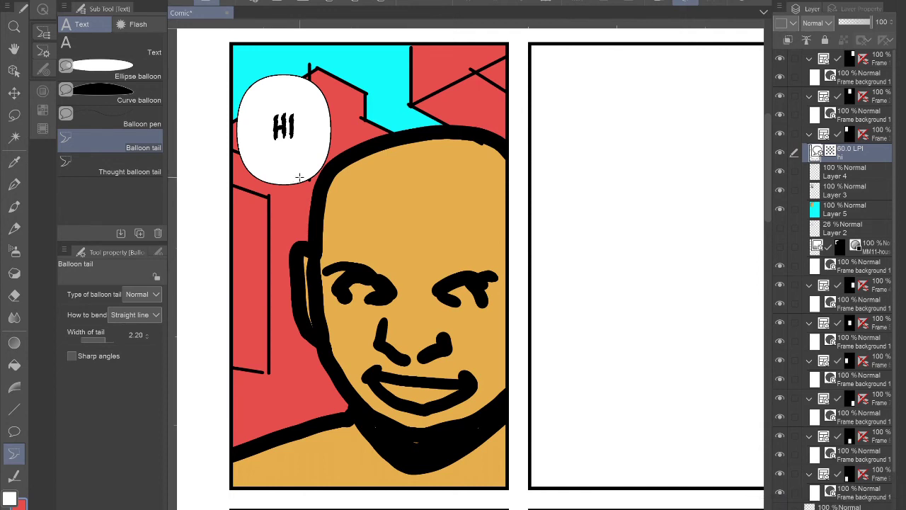
{"action": "left_click_drag", "start_coordinate": [299, 176], "coordinate": [305, 204]}
{"action": "scroll", "coordinate": [470, 266], "scroll_direction": "right", "scroll_amount": 5}
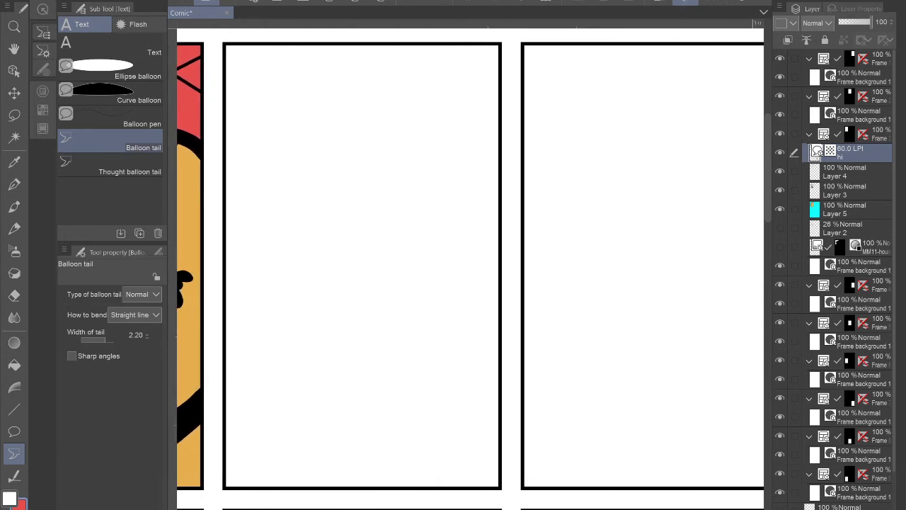
{"action": "scroll", "coordinate": [470, 266], "scroll_direction": "left", "scroll_amount": 3}
{"action": "scroll", "coordinate": [471, 265], "scroll_direction": "down", "scroll_amount": 2}
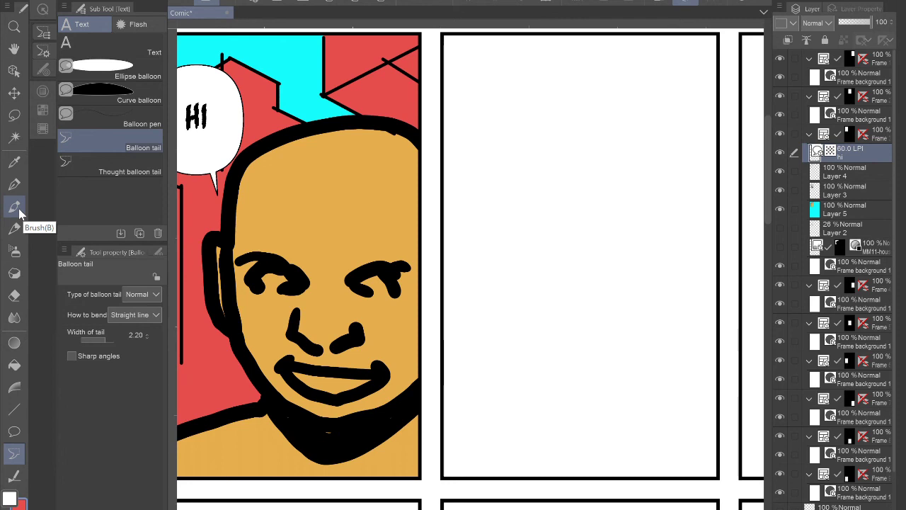
{"action": "left_click", "coordinate": [10, 272]}
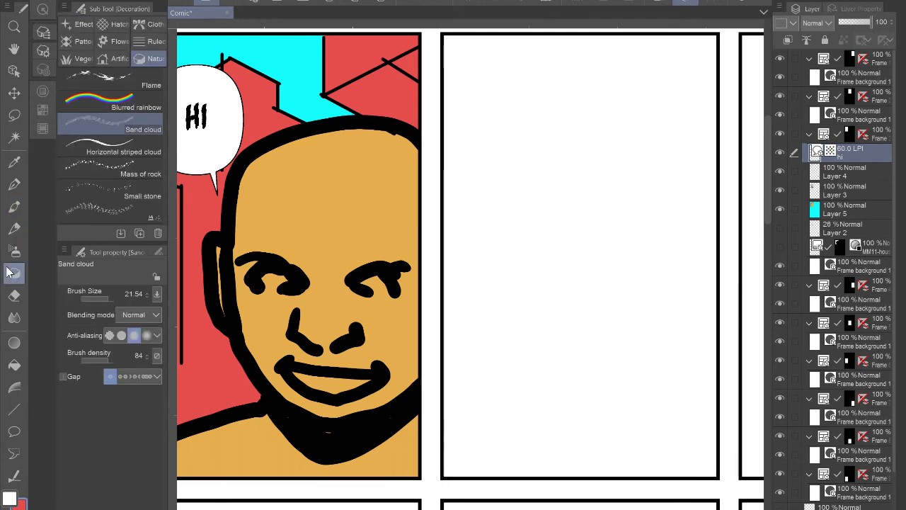
{"action": "left_click", "coordinate": [113, 165]}
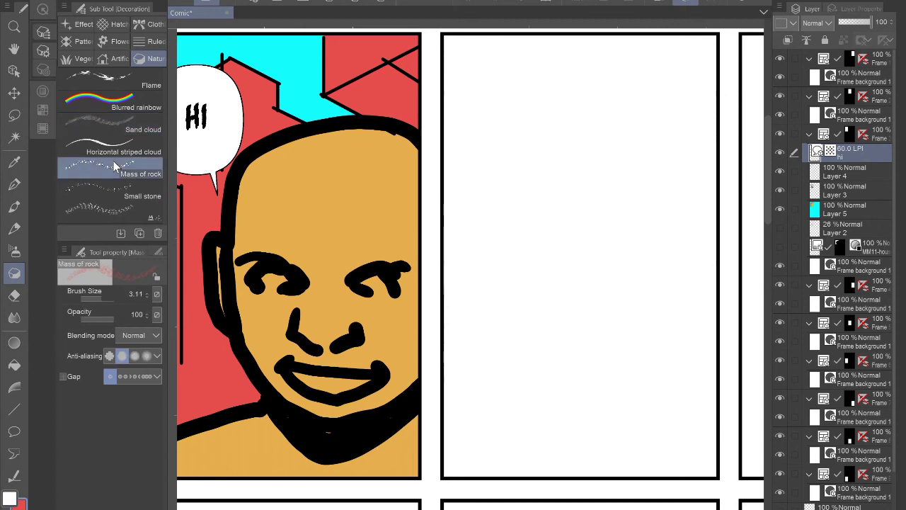
{"action": "left_click", "coordinate": [82, 25]}
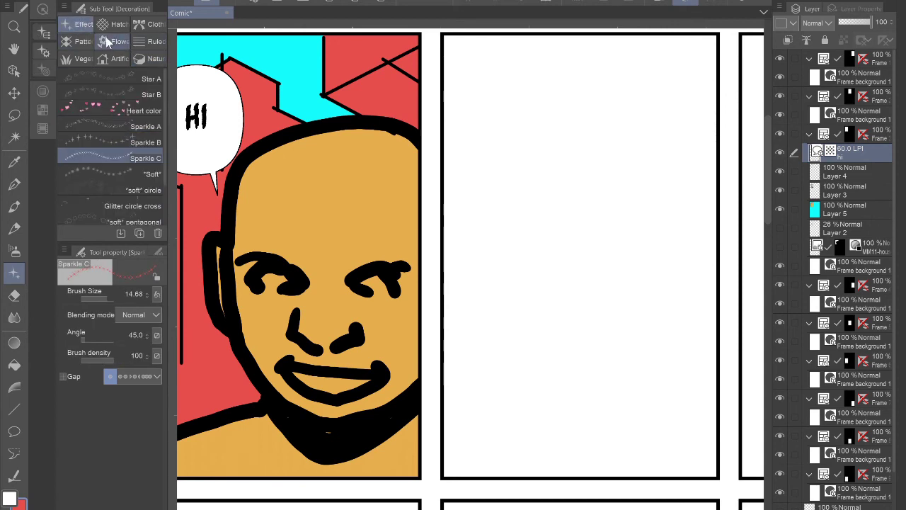
{"action": "left_click", "coordinate": [115, 59]}
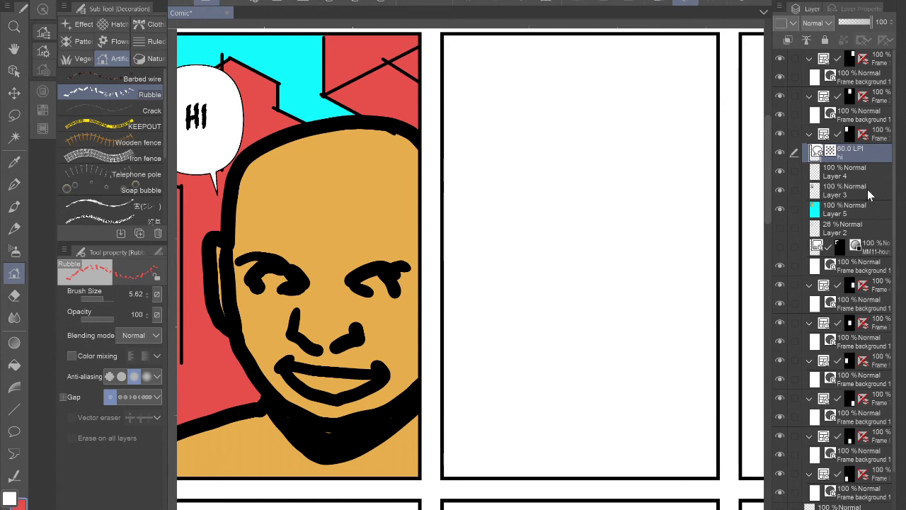
Auto-select the face area from Layer 3 and cover it with a circle tone at frequency 15.0, density 52% and angle 58.
{"action": "left_click", "coordinate": [780, 190]}
{"action": "left_click", "coordinate": [862, 192]}
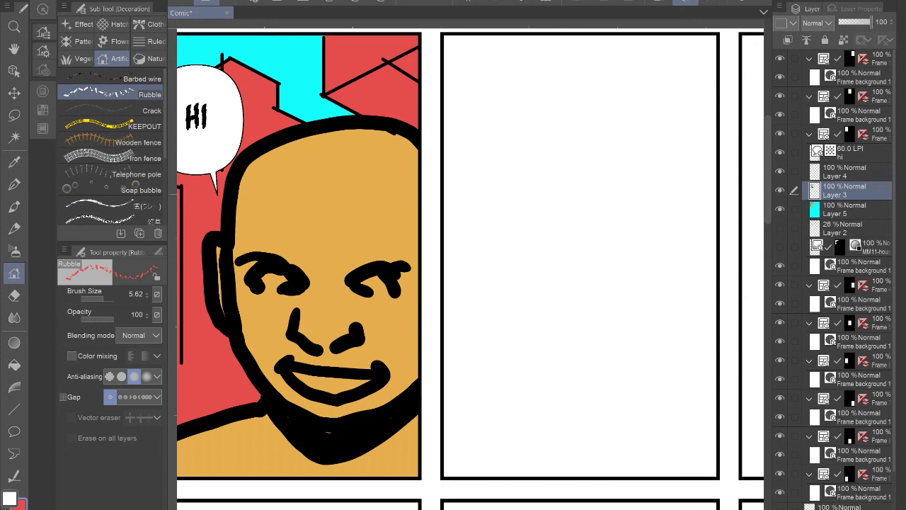
{"action": "left_click", "coordinate": [14, 136]}
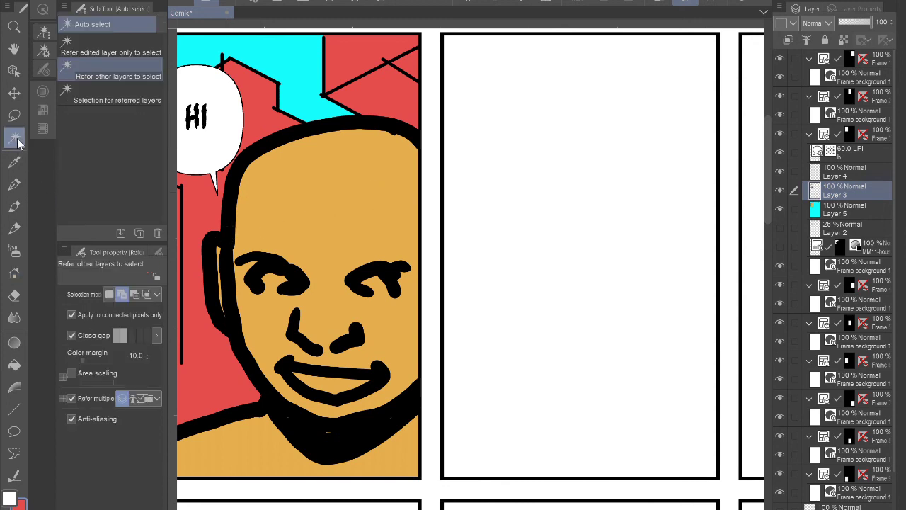
{"action": "left_click", "coordinate": [294, 175]}
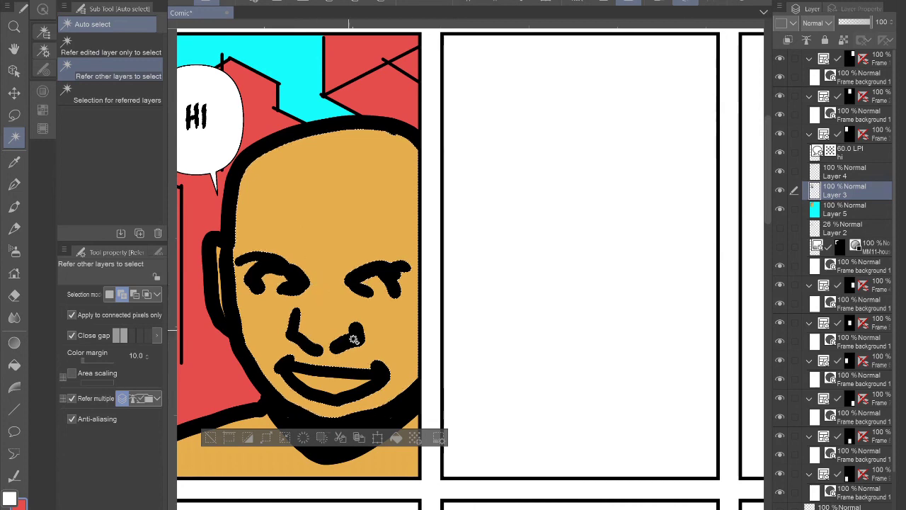
{"action": "left_click", "coordinate": [416, 440]}
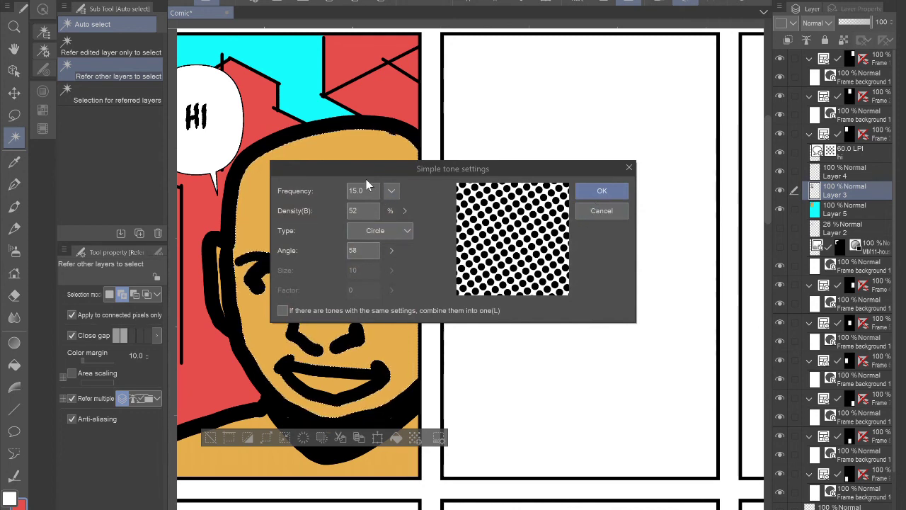
{"action": "left_click", "coordinate": [586, 191]}
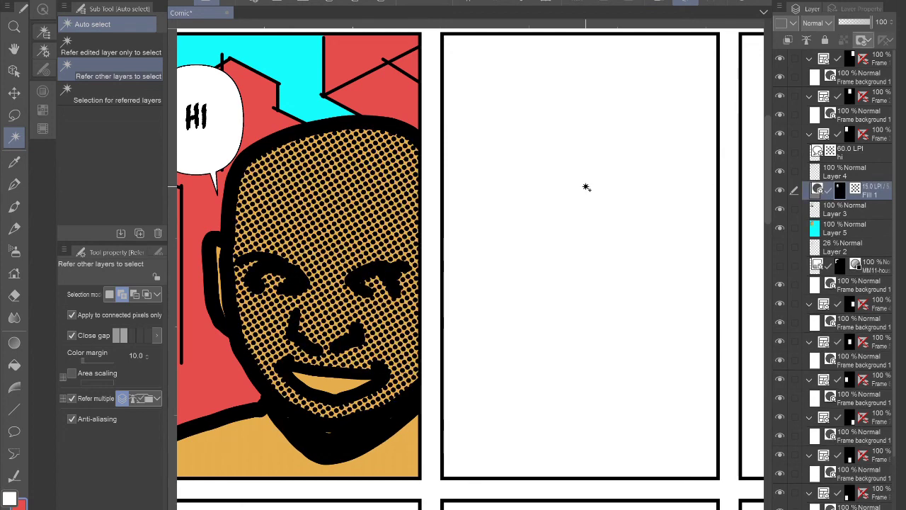